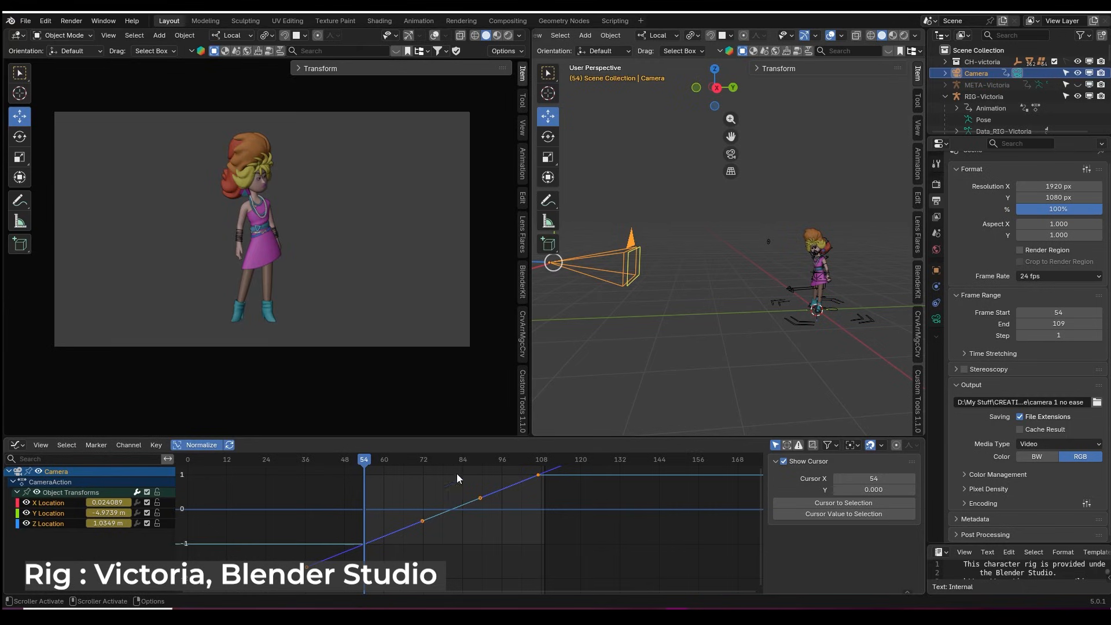
# Step: Preview the camera move, and set all of the camera's location keyframes to the Automatic handle type
pyautogui.press('space')
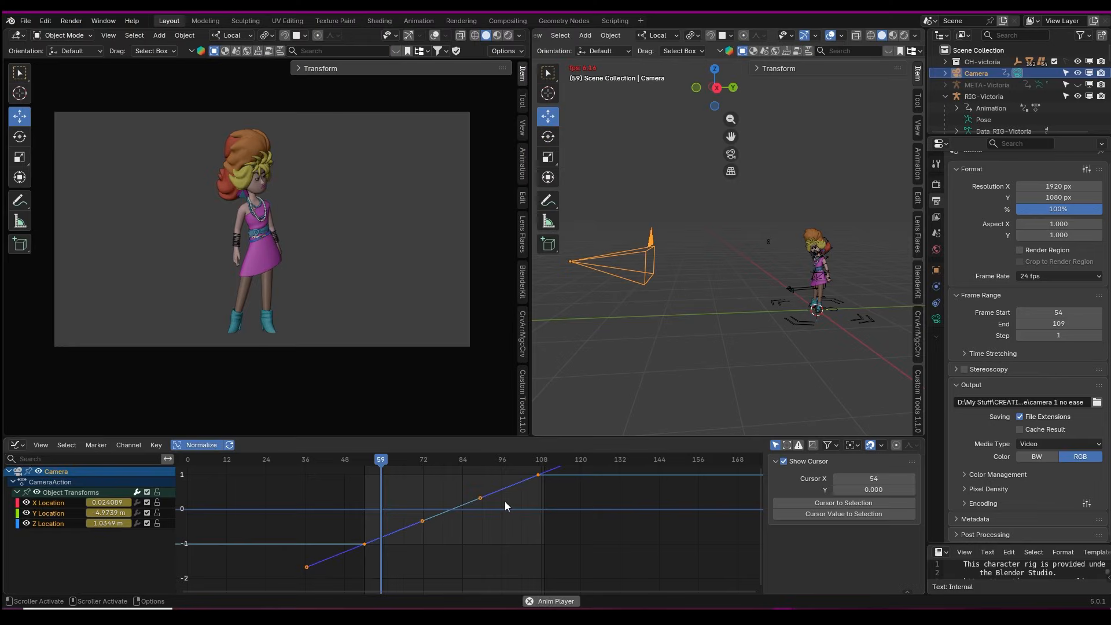
pyautogui.moveTo(341, 471); pyautogui.dragTo(575, 565)
pyautogui.rightClick(535, 474)
pyautogui.moveTo(535, 473)
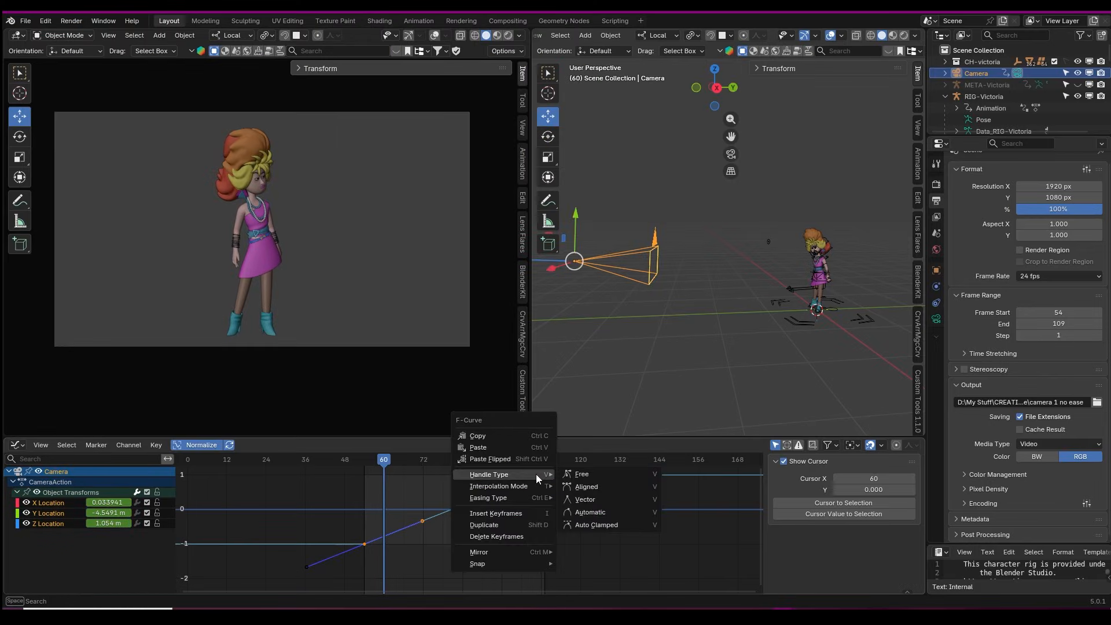
pyautogui.click(608, 512)
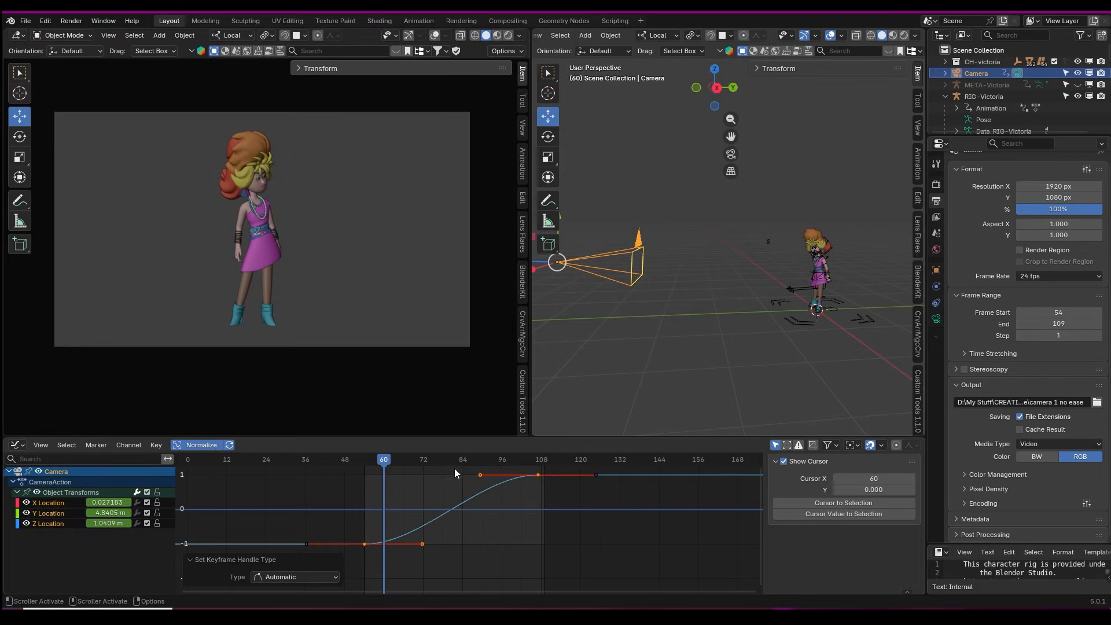
# Step: Extend the incoming handle of the camera's last keyframe backward along the time axis for a longer ease
pyautogui.click(481, 475)
pyautogui.press('g')
pyautogui.press('x')
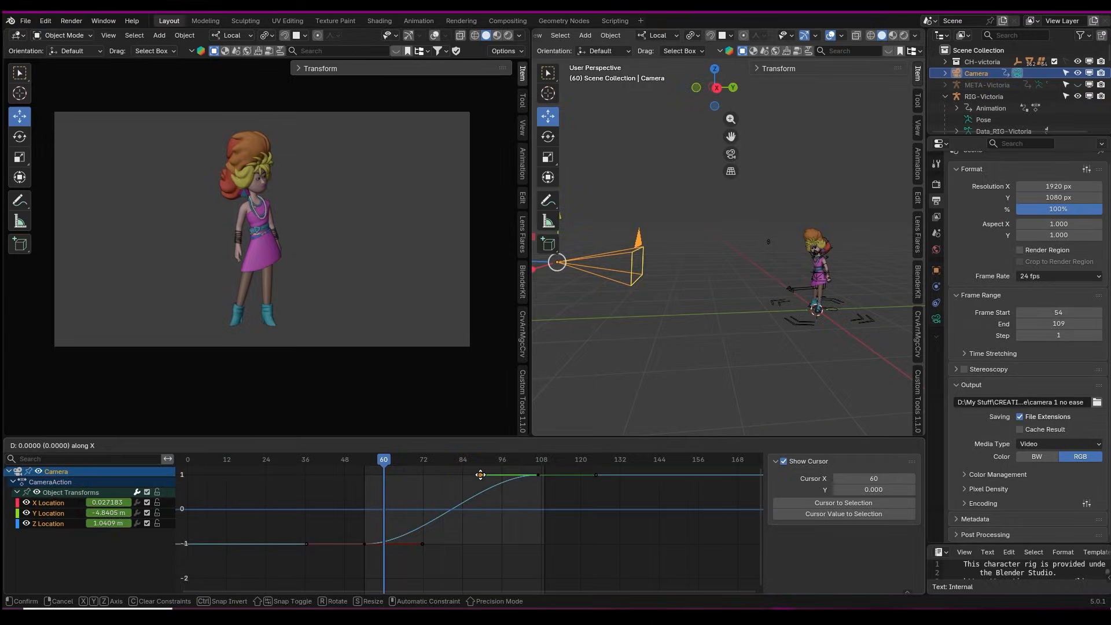
pyautogui.click(457, 476)
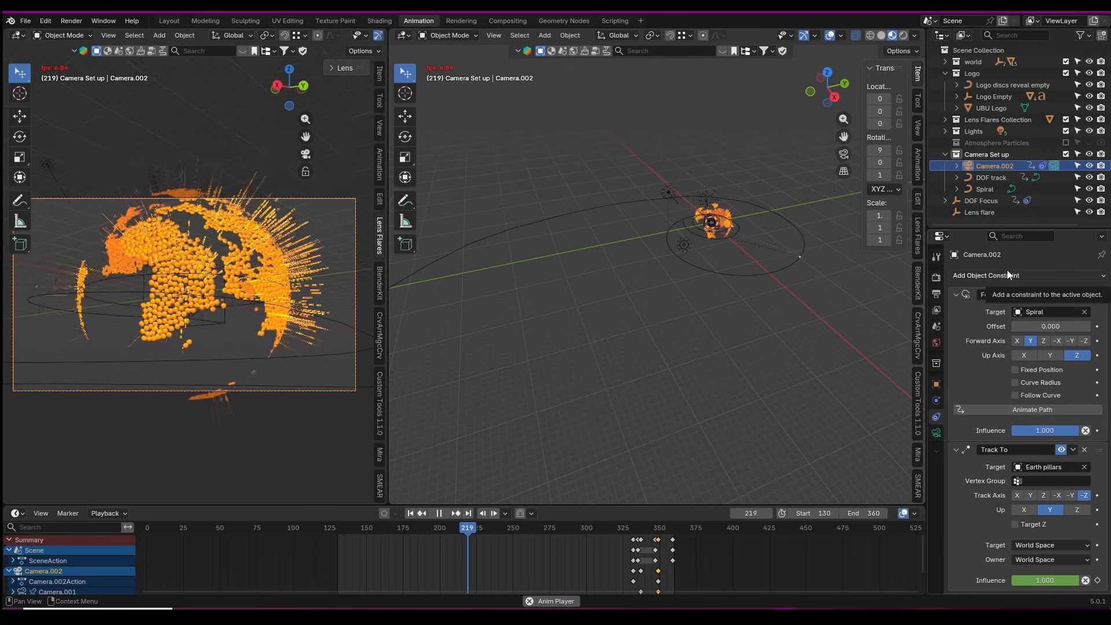
# Step: Play and scrub the globe animation, viewing from above how the camera travels along its spiral path
pyautogui.press('space')
pyautogui.moveTo(724, 242); pyautogui.dragTo(579, 348, button='middle')
pyautogui.scroll(6, 748, 358)
pyautogui.press('space')
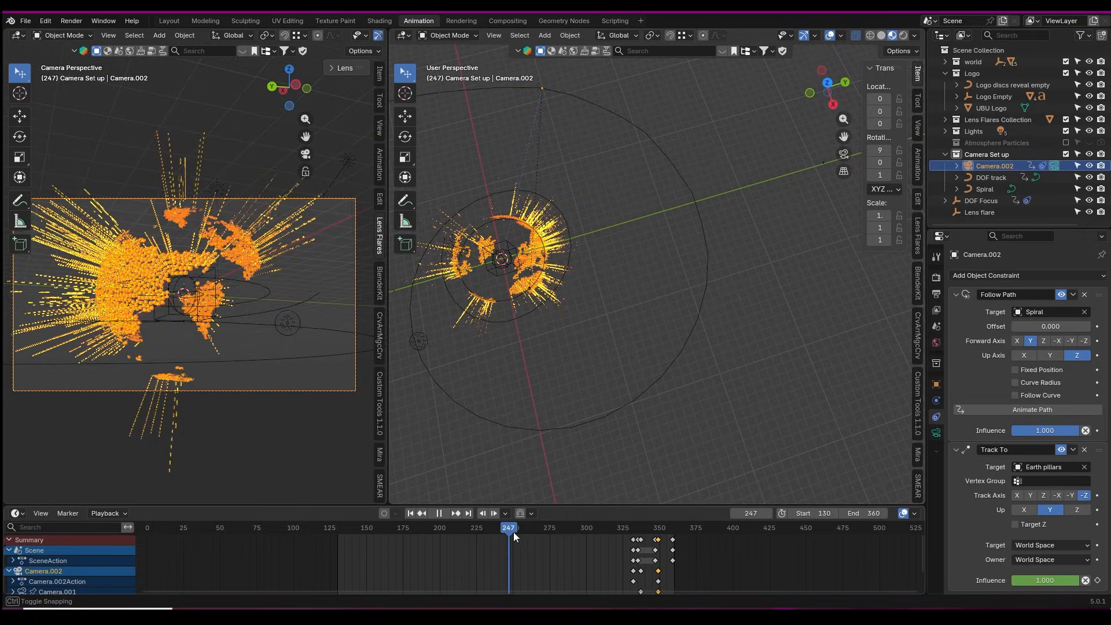
pyautogui.moveTo(528, 533); pyautogui.dragTo(358, 550)
pyautogui.press('space')
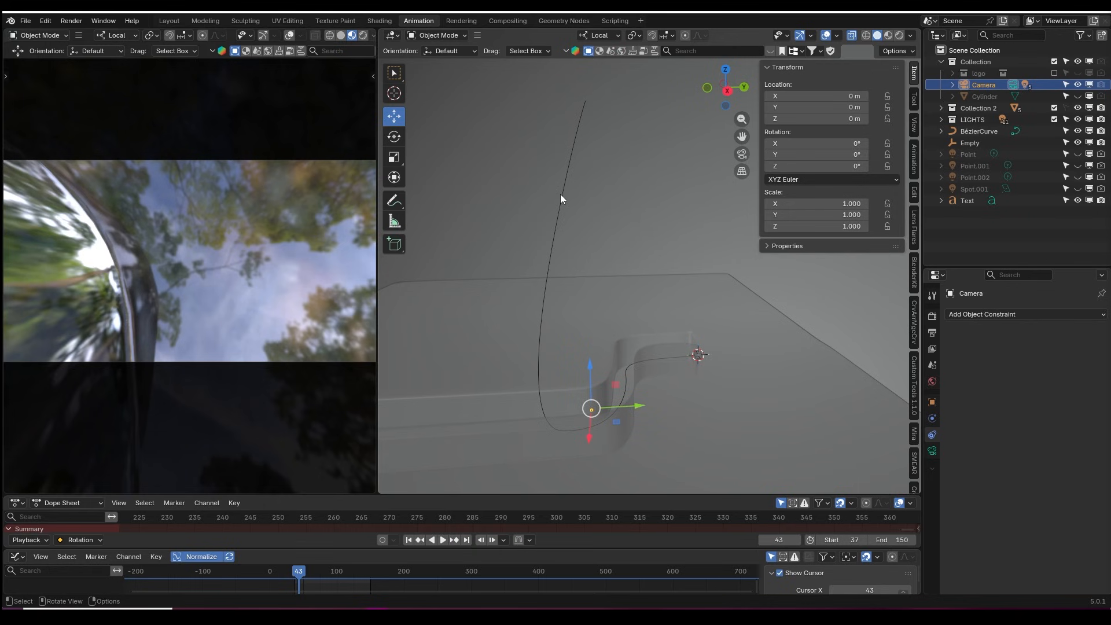
# Step: Add a Follow Path constraint to the camera targeting the BézierCurve, and set its offset to 2.1
pyautogui.click(560, 197)
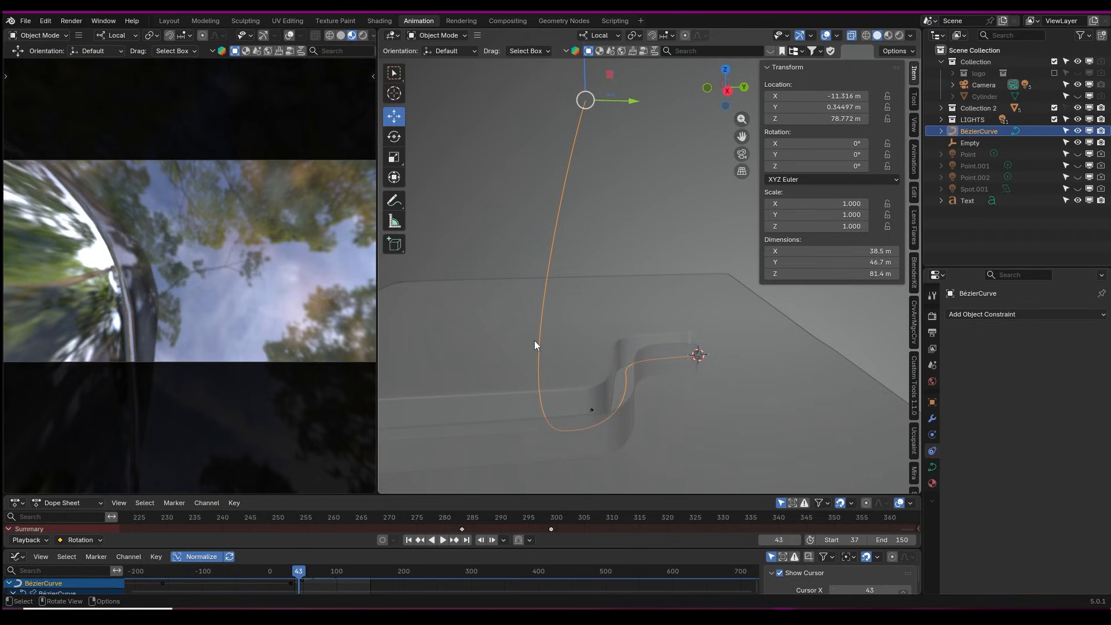
pyautogui.moveTo(627, 383); pyautogui.dragTo(662, 370, button='middle')
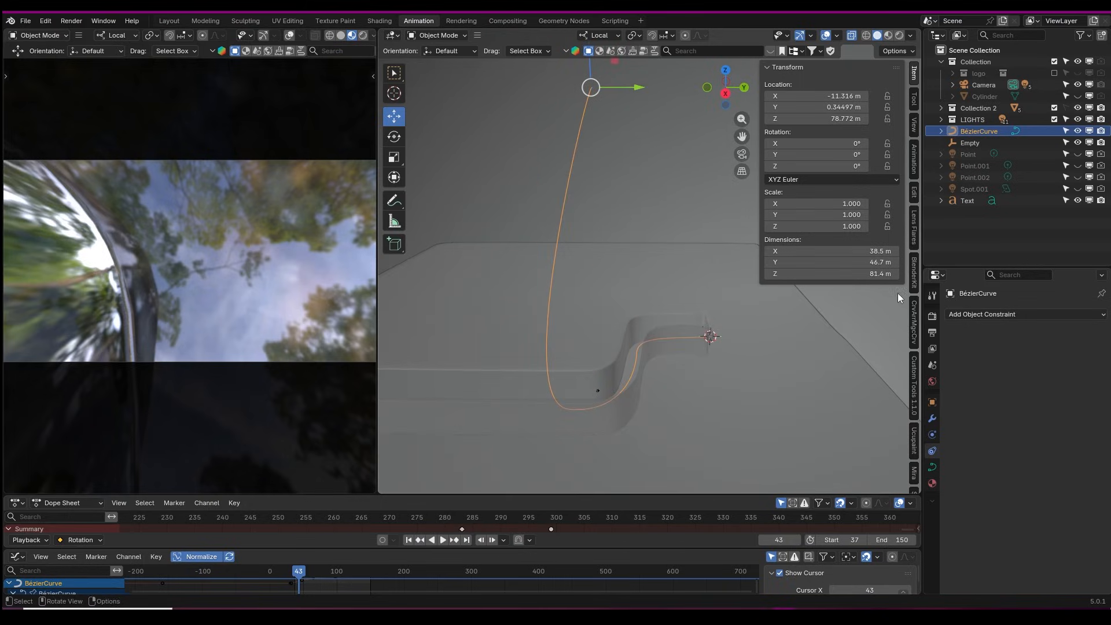
pyautogui.click(1015, 313)
pyautogui.click(1052, 397)
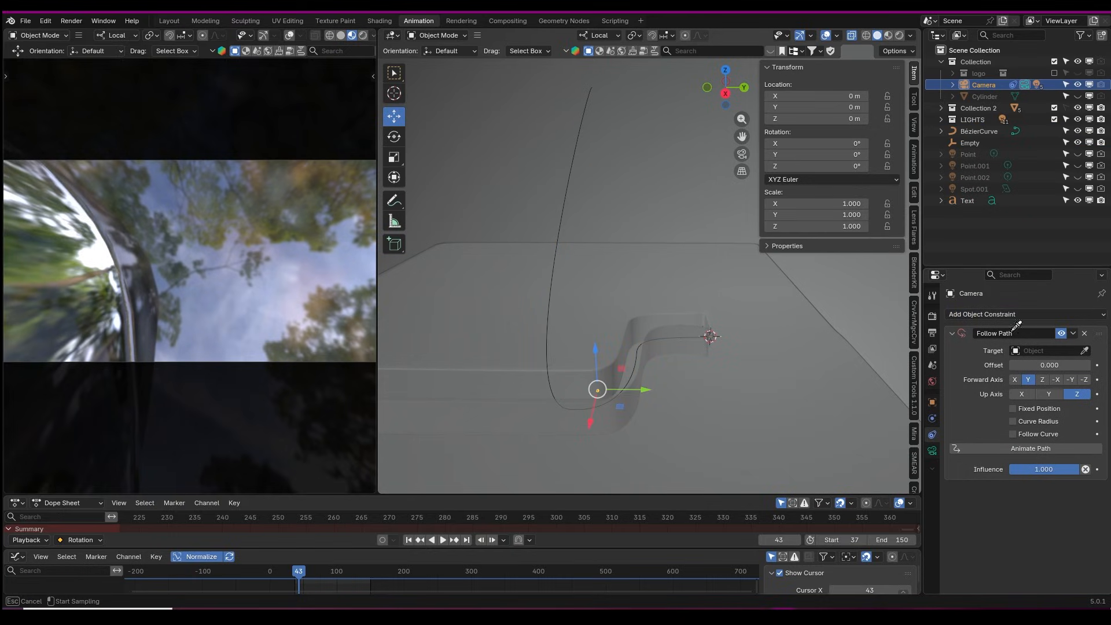
pyautogui.click(574, 168)
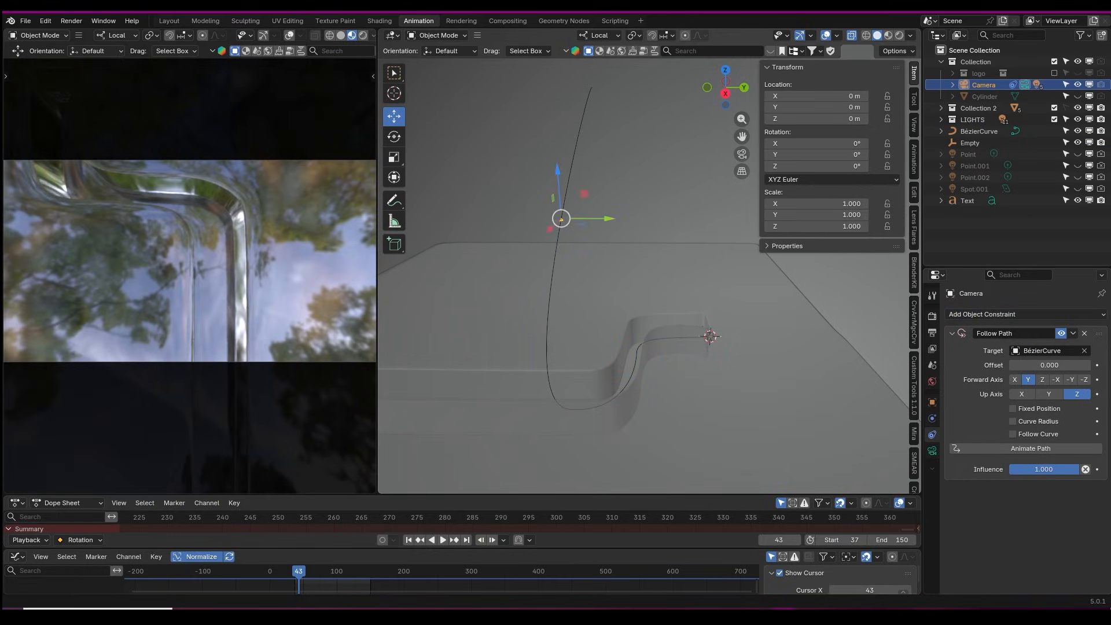
pyautogui.click(295, 570)
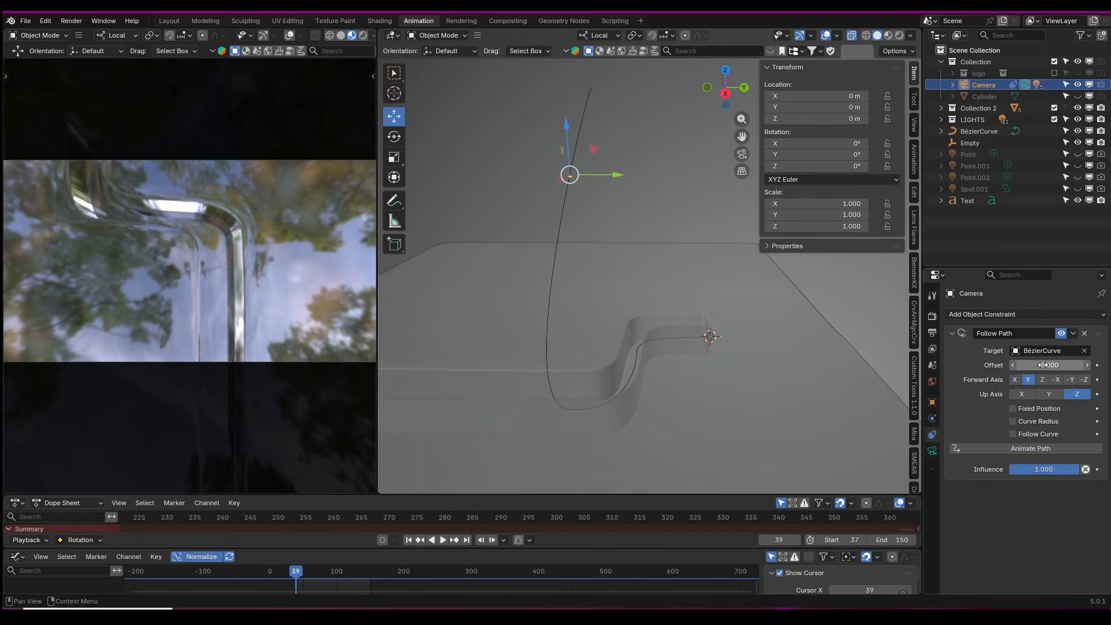
pyautogui.moveTo(1042, 364); pyautogui.dragTo(1075, 364)
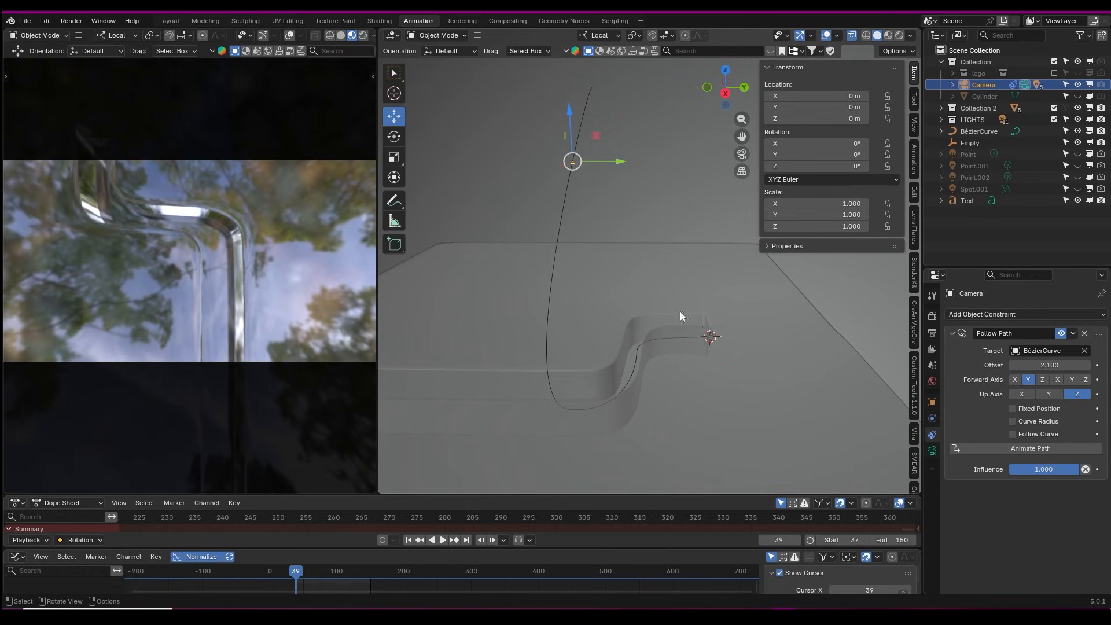
# Step: Adjust the BézierCurve's path animation Evaluation Time to about 5.8 to slide the camera along the curve
pyautogui.click(565, 225)
pyautogui.click(931, 467)
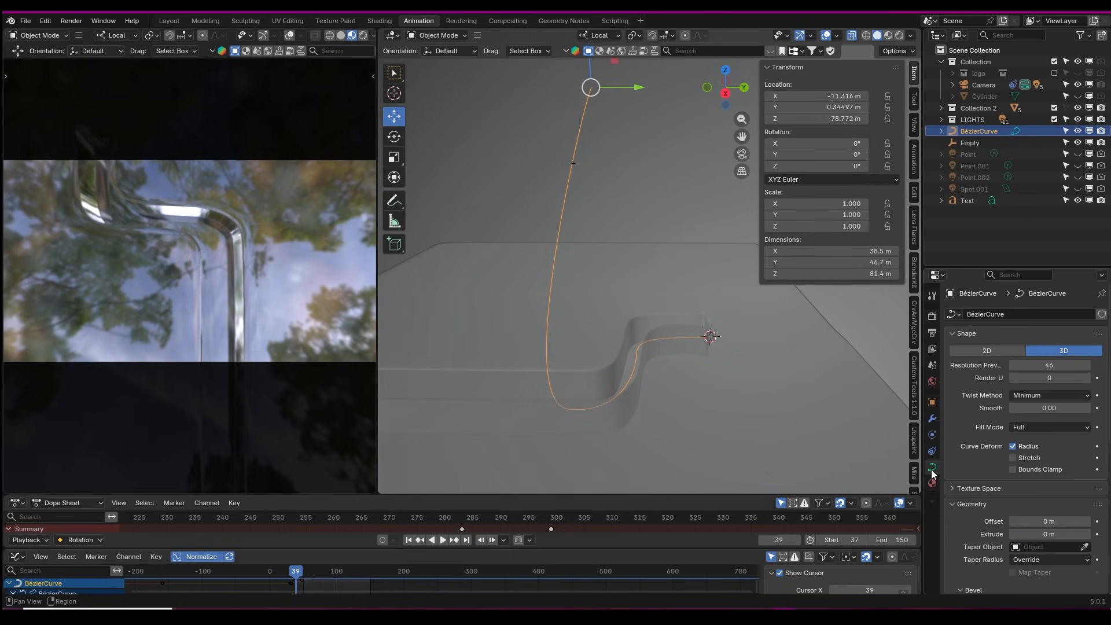
pyautogui.scroll(-8, 985, 538)
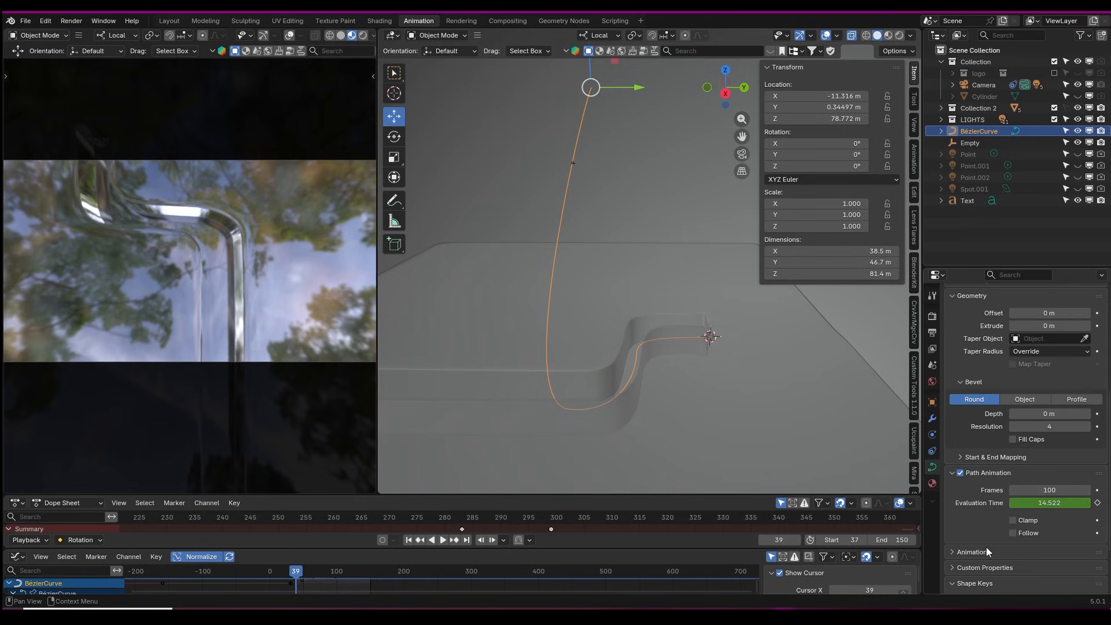
pyautogui.moveTo(1041, 502)
pyautogui.mouseDown()
pyautogui.moveTo(1077, 503)
pyautogui.moveTo(1042, 503)
pyautogui.mouseUp()
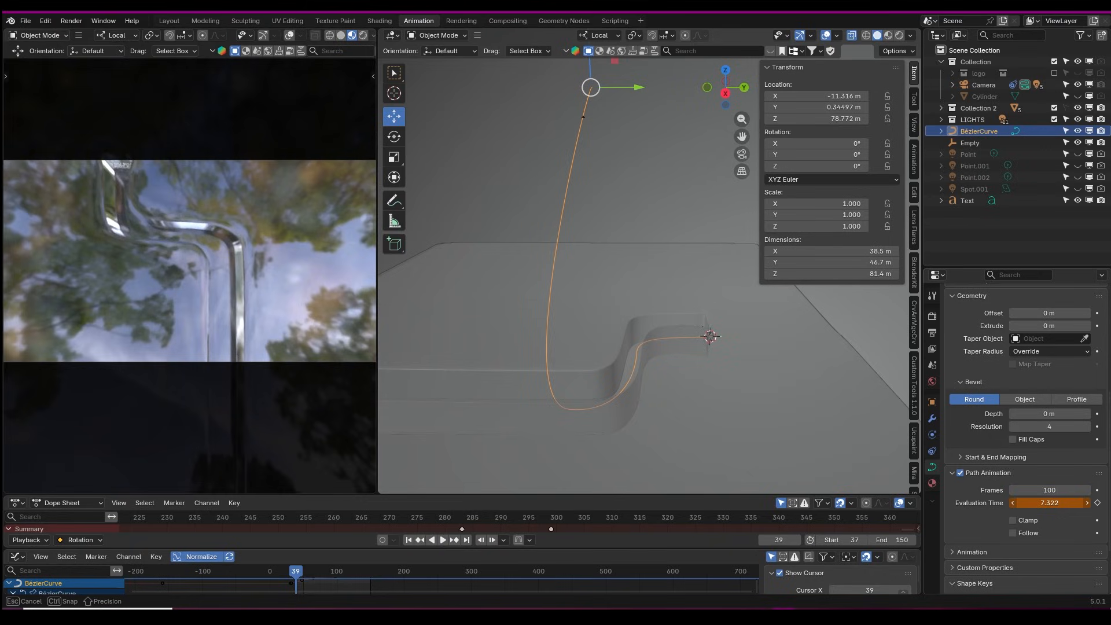
pyautogui.moveTo(1043, 503)
pyautogui.mouseDown()
pyautogui.moveTo(1099, 503)
pyautogui.moveTo(1039, 503)
pyautogui.mouseUp()
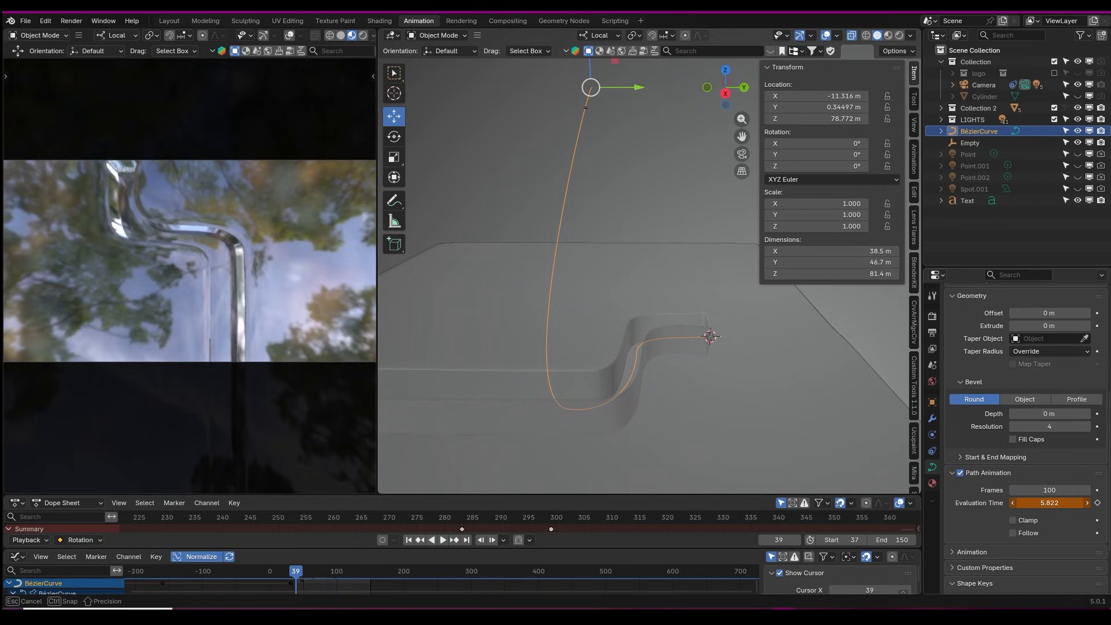
# Step: Display the camera's Follow Path constraint settings and scrub through the frames to preview its travel along the curve
pyautogui.click(984, 84)
pyautogui.click(932, 436)
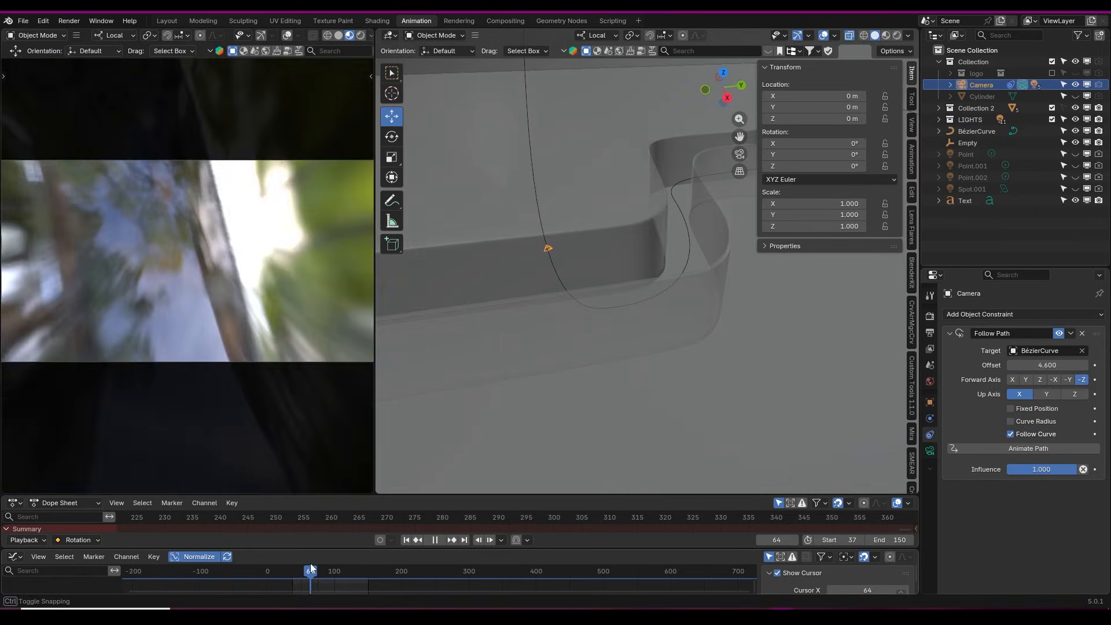
pyautogui.moveTo(310, 563); pyautogui.dragTo(453, 547)
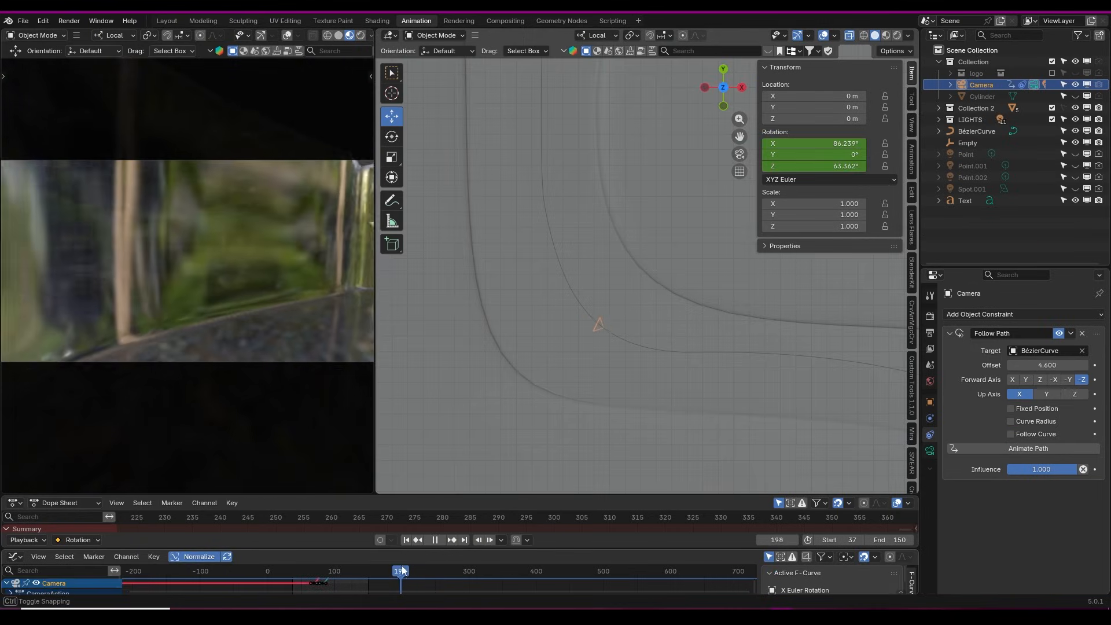
# Step: Adjust the camera's Z rotation at frame 198 where the path bends
pyautogui.moveTo(403, 570); pyautogui.dragTo(403, 569)
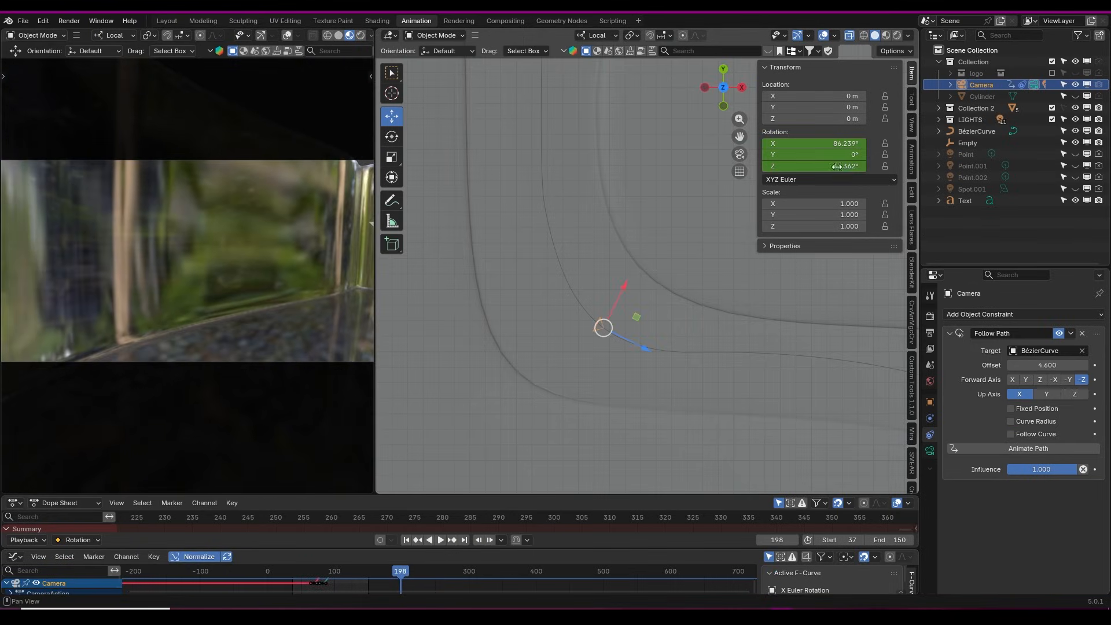
pyautogui.moveTo(837, 166); pyautogui.dragTo(888, 166)
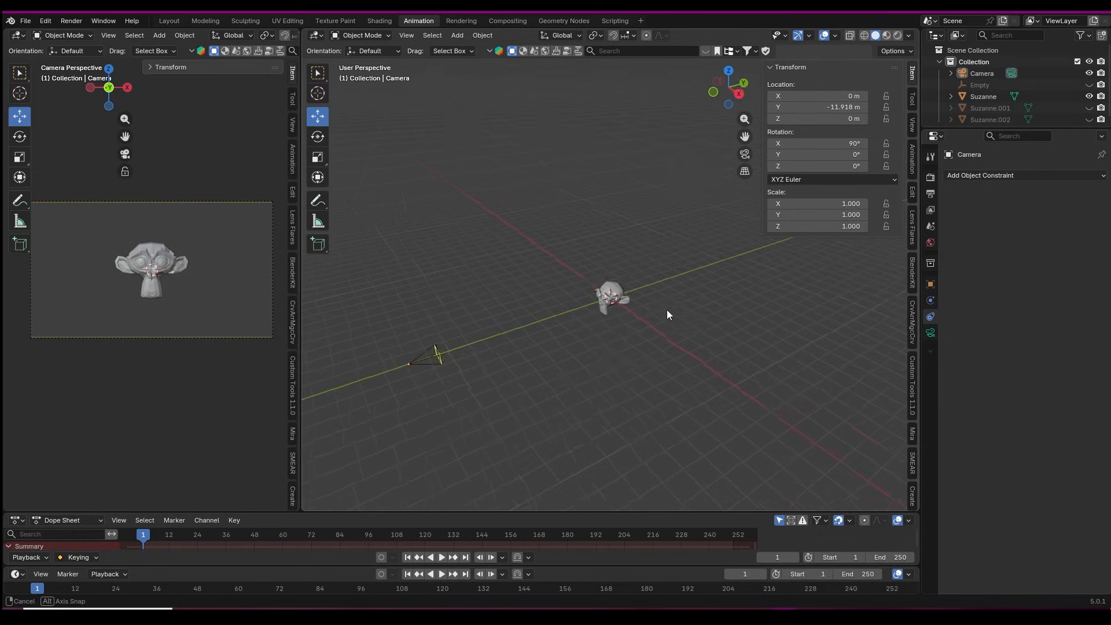
# Step: Add a Track To constraint to the camera with Suzanne as the target
pyautogui.moveTo(667, 311); pyautogui.dragTo(584, 310, button='middle')
pyautogui.click(436, 328)
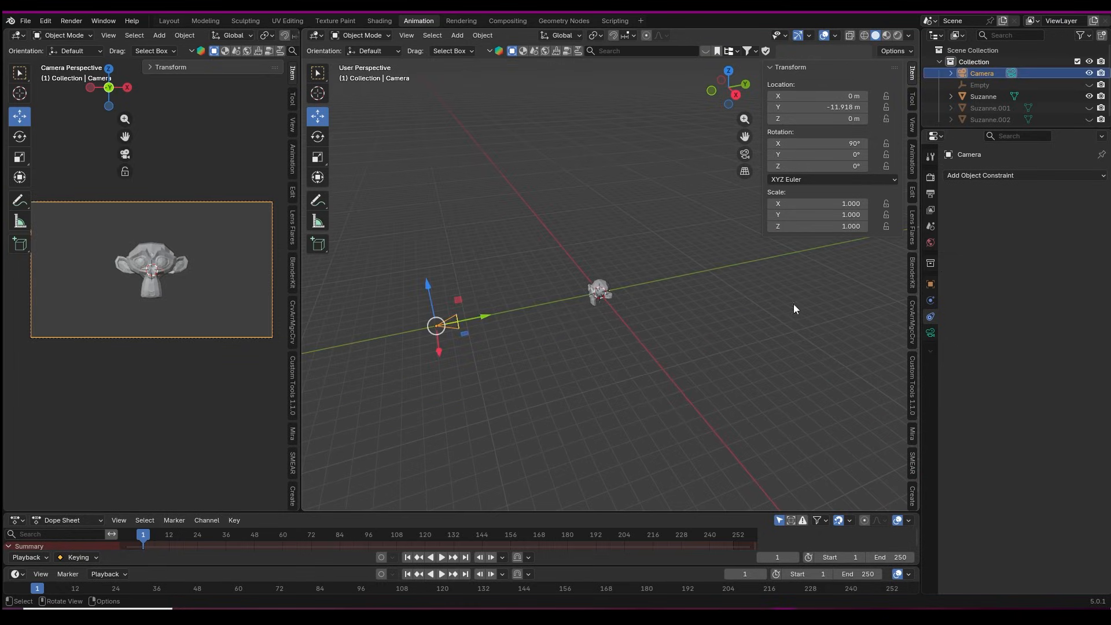
pyautogui.click(980, 177)
pyautogui.click(974, 258)
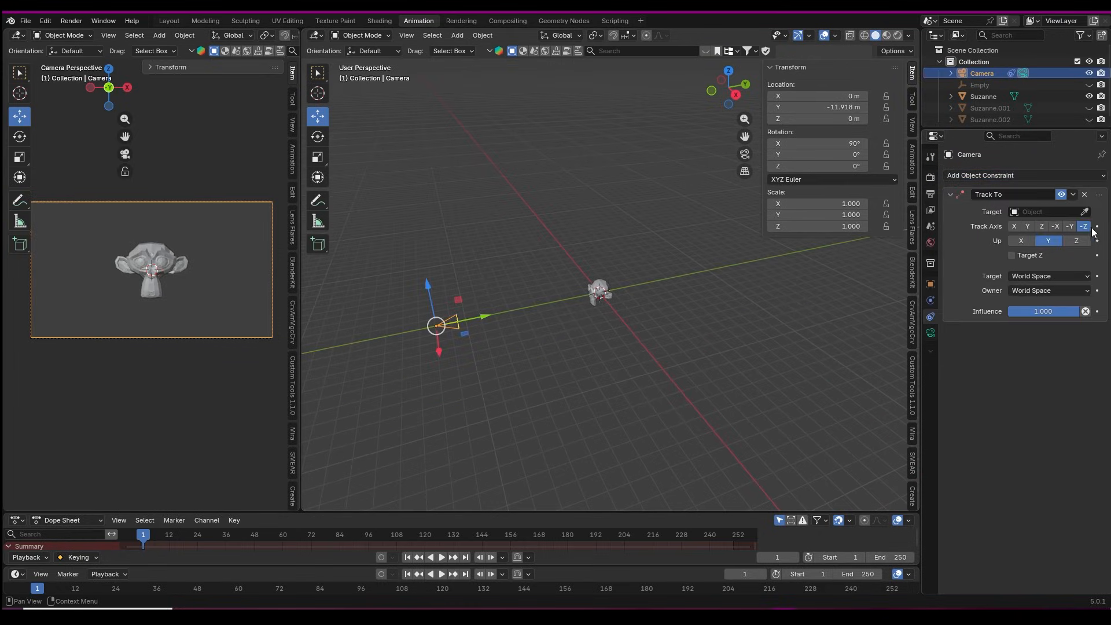
pyautogui.click(605, 277)
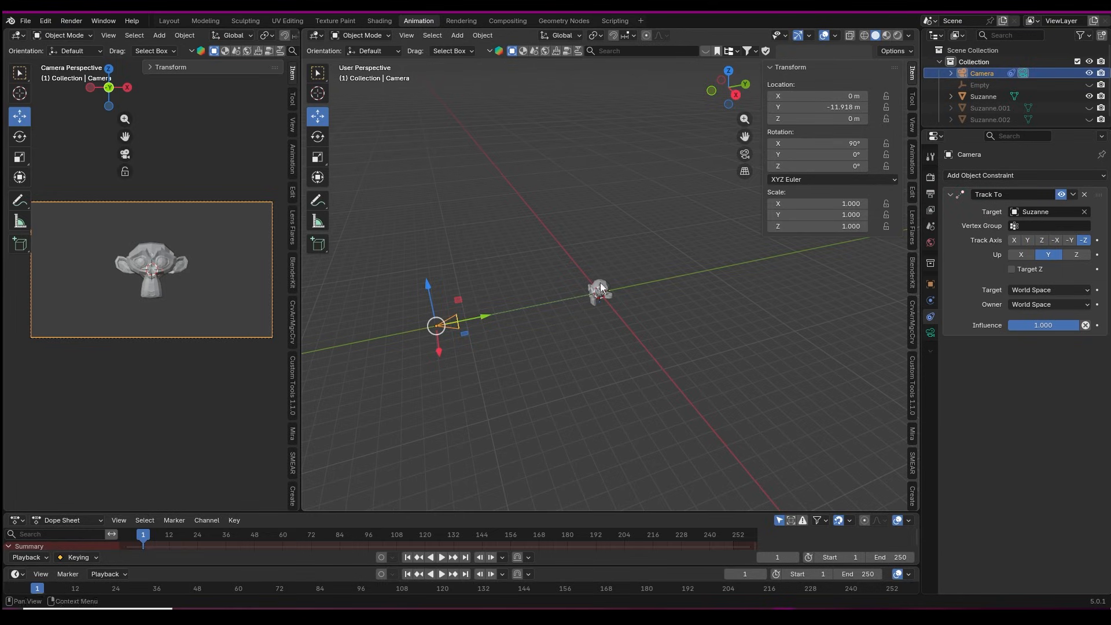
# Step: Move the camera sideways along the X axis to test that it keeps aiming at Suzanne
pyautogui.moveTo(603, 293); pyautogui.dragTo(601, 387, button='middle')
pyautogui.press('g')
pyautogui.press('x')
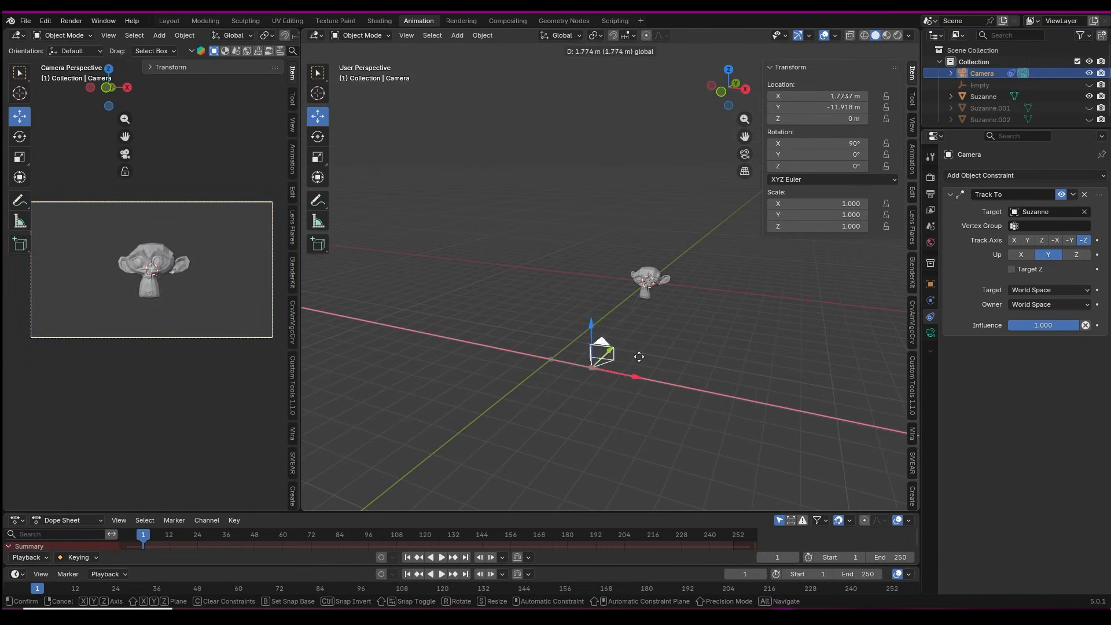
pyautogui.click(597, 354)
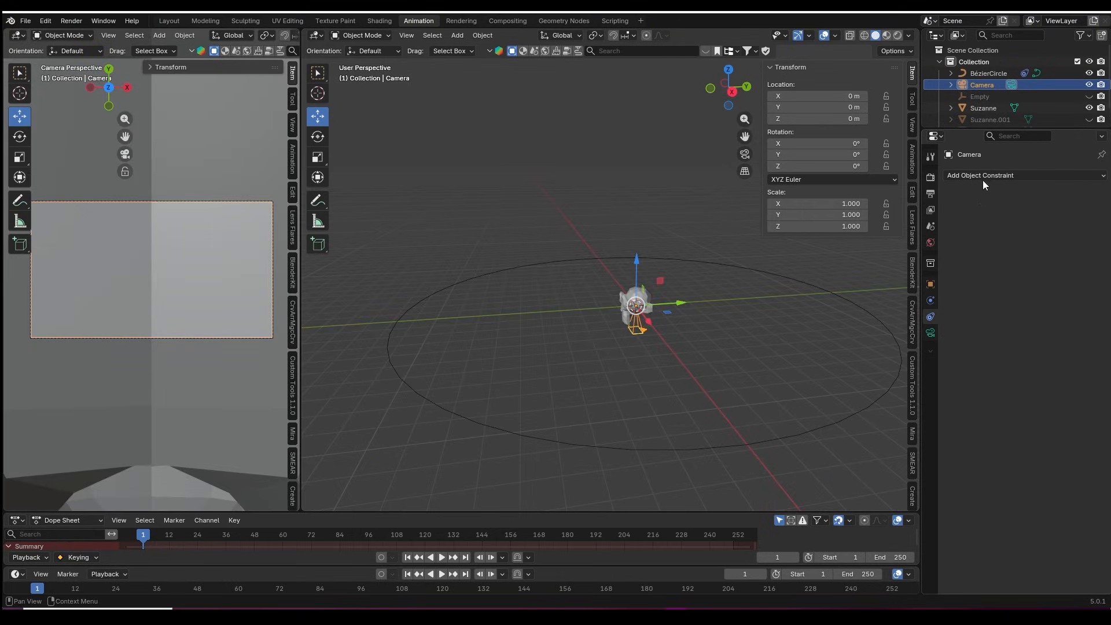
# Step: Add a Follow Path constraint to the camera with the BézierCircle as the target
pyautogui.click(982, 175)
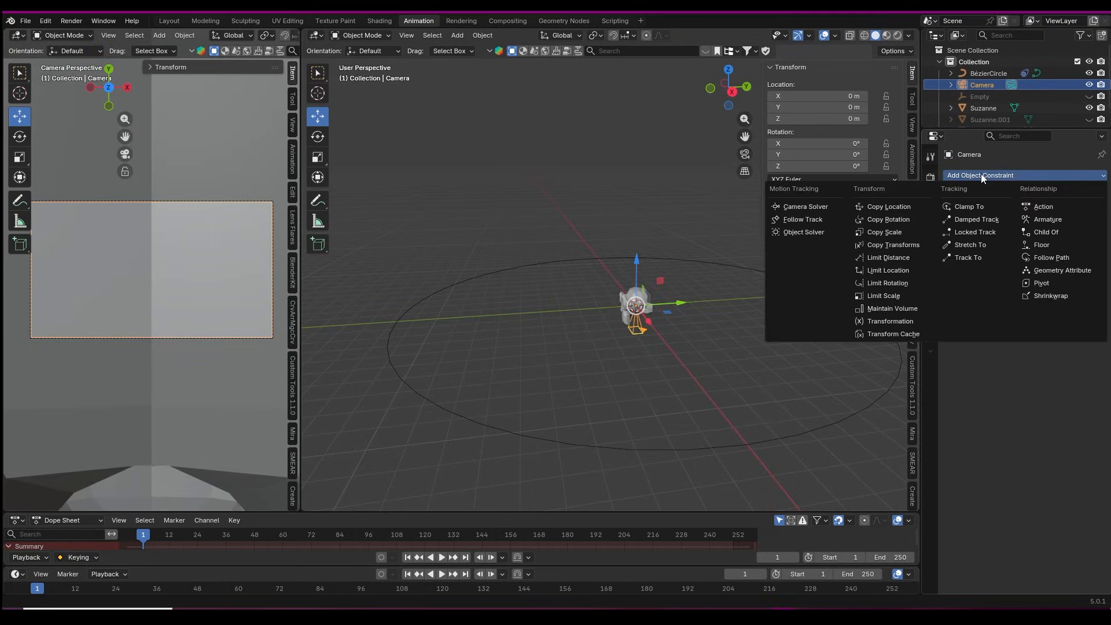
pyautogui.click(1035, 257)
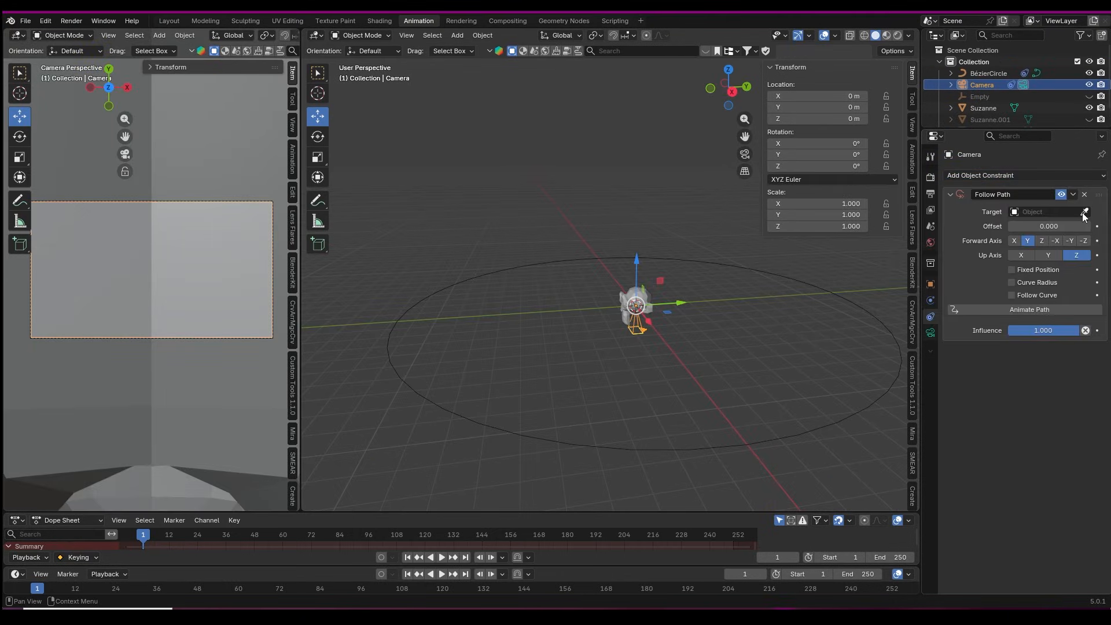
pyautogui.click(531, 259)
# Step: Add a Track To constraint targeting Suzanne, and vary the Follow Path offset to move the camera around the circle
pyautogui.click(995, 176)
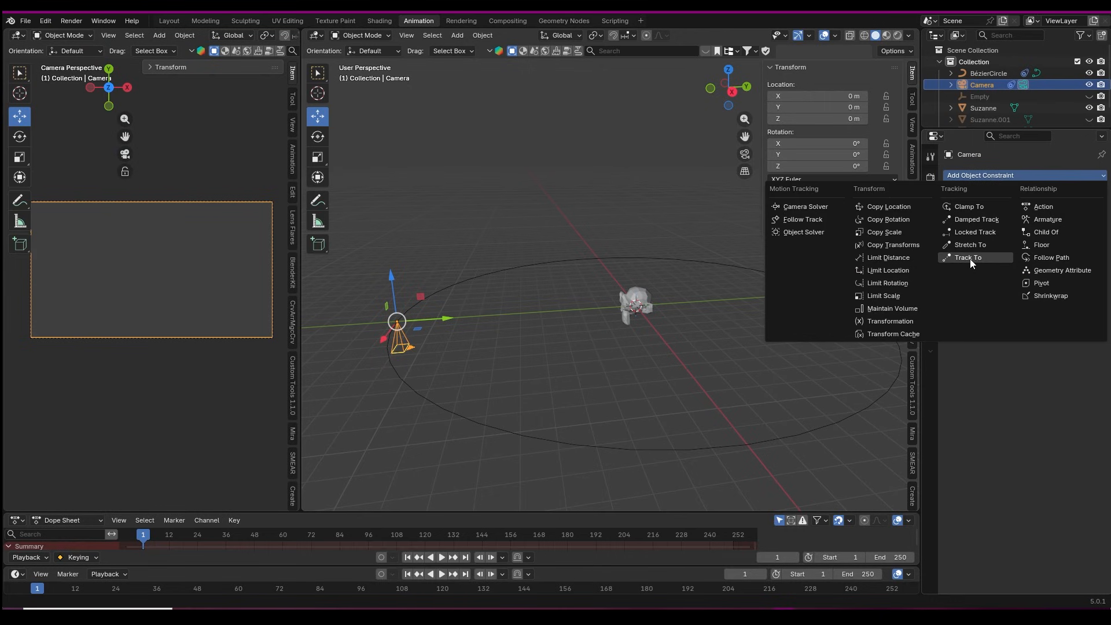
pyautogui.click(970, 258)
pyautogui.click(1084, 367)
pyautogui.click(641, 288)
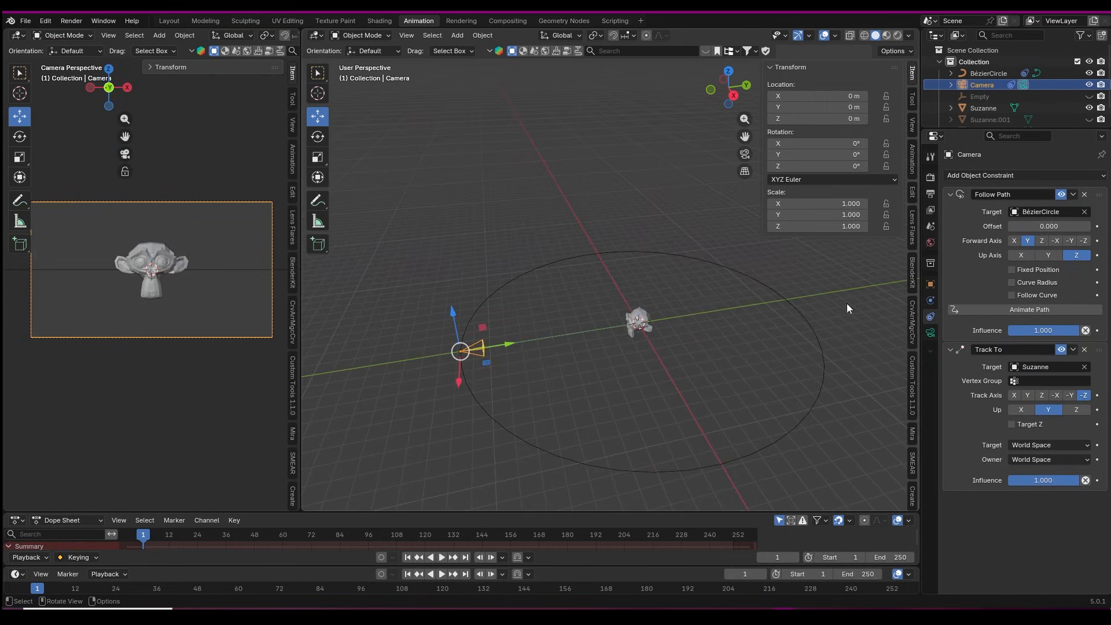
pyautogui.moveTo(1048, 226); pyautogui.dragTo(1083, 226)
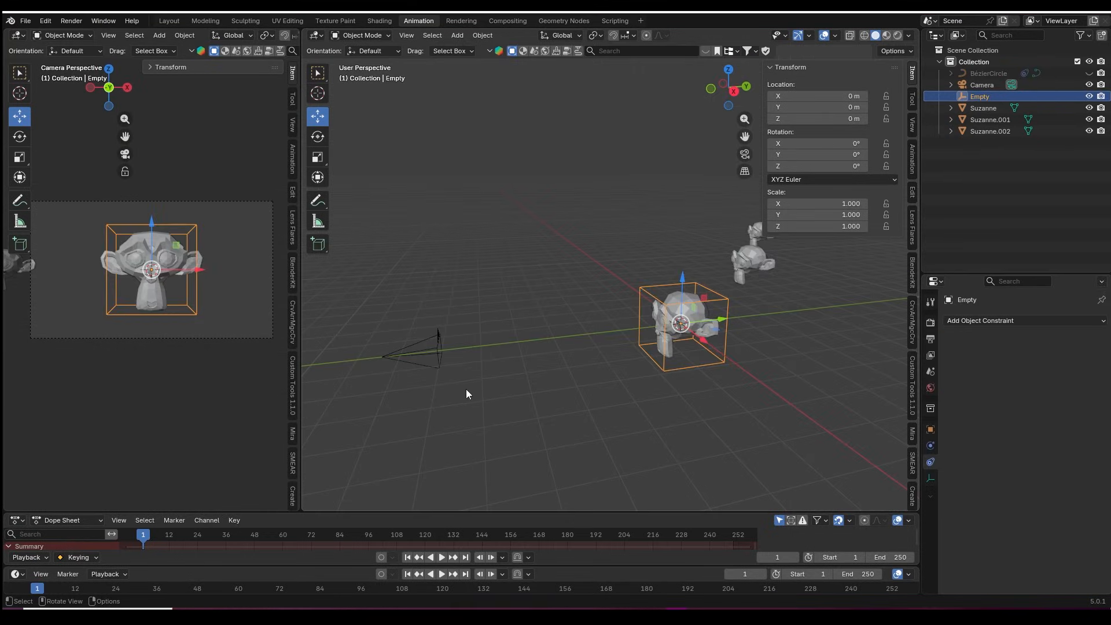
# Step: Add a Track To constraint to the camera and pick the Empty around the front monkey head as its target
pyautogui.click(440, 338)
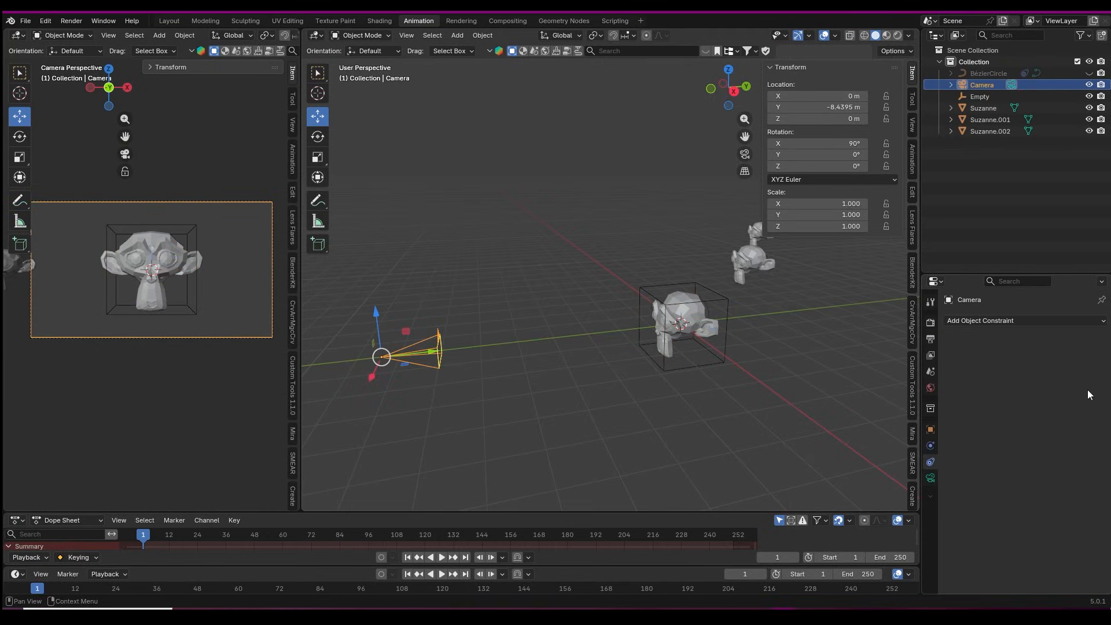
pyautogui.click(1073, 322)
pyautogui.click(977, 403)
pyautogui.click(1084, 357)
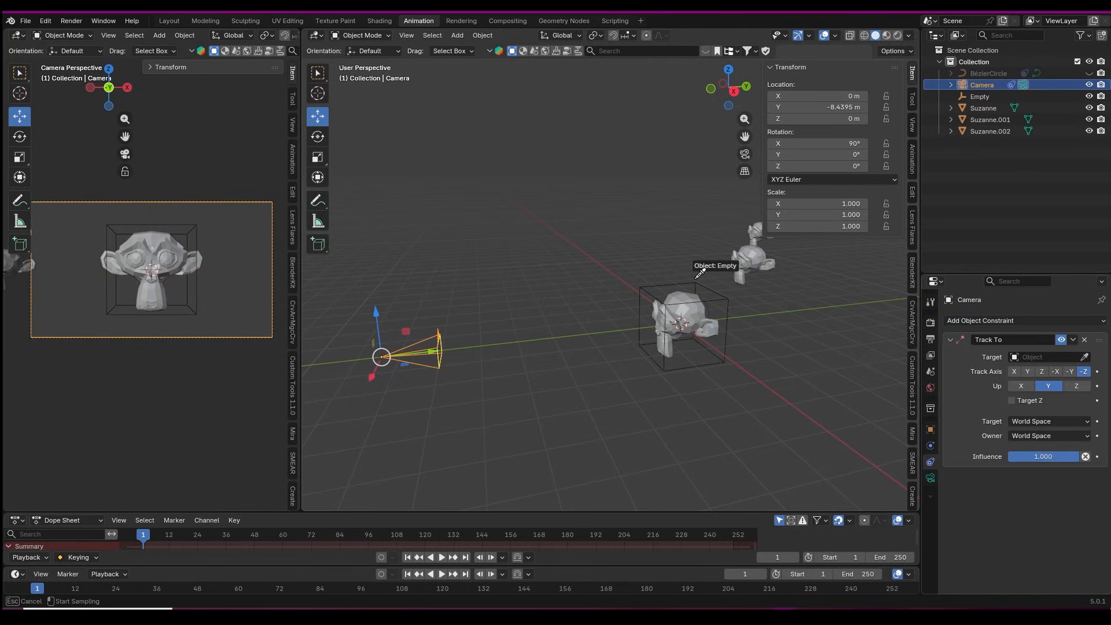
# Step: Move the Empty about 3.8 m along negative X and on toward the rear monkey heads to redirect the camera
pyautogui.moveTo(752, 399); pyautogui.dragTo(699, 350)
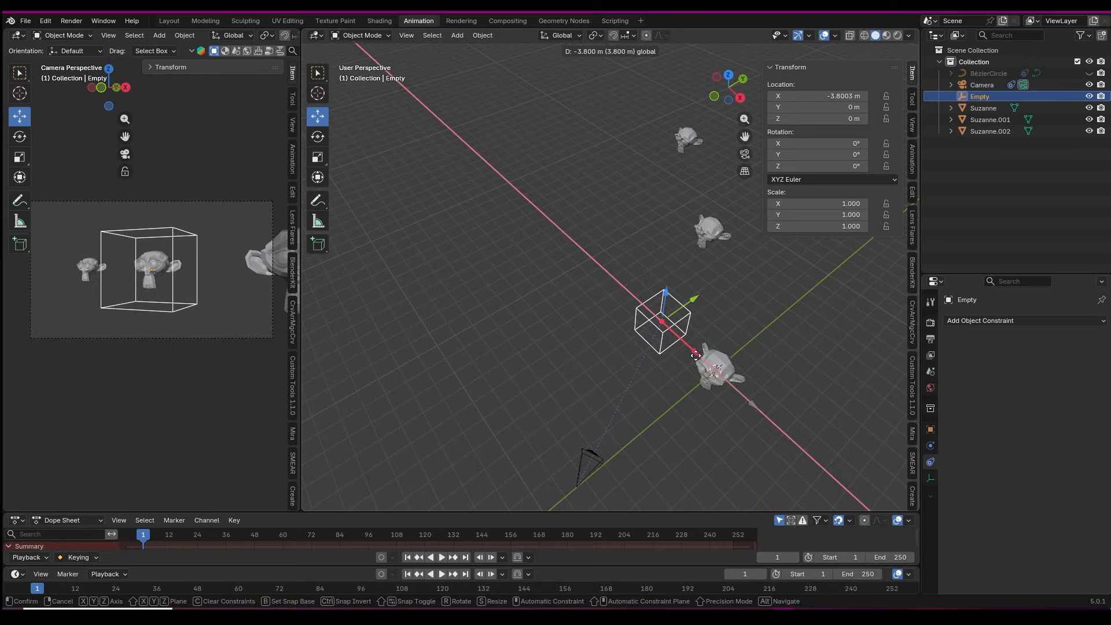
pyautogui.moveTo(693, 299); pyautogui.dragTo(759, 231)
pyautogui.moveTo(769, 292); pyautogui.dragTo(761, 168)
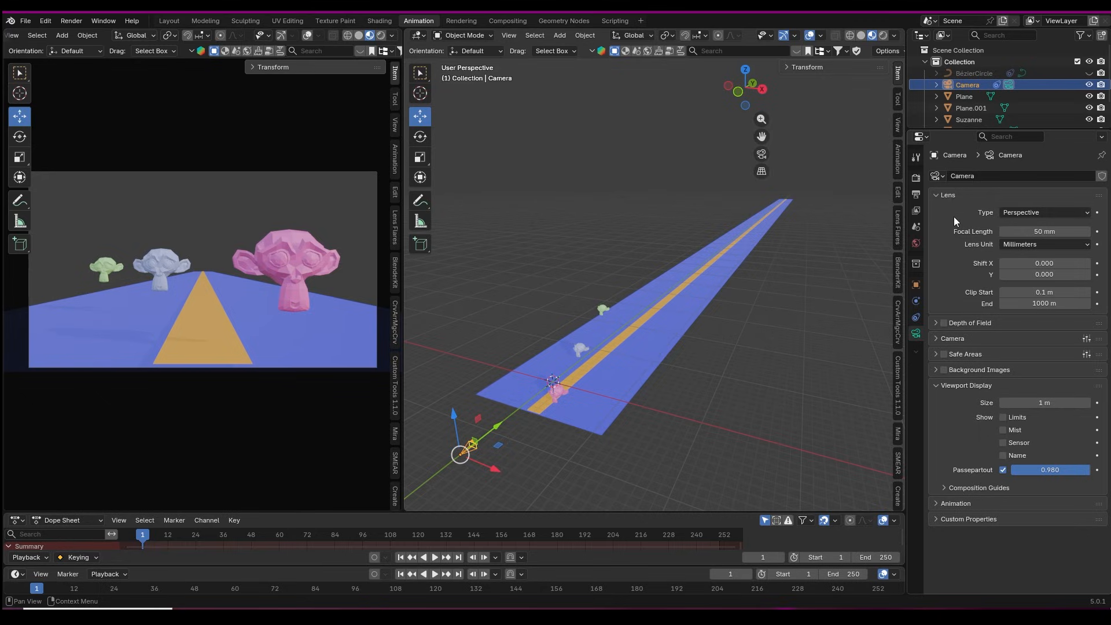
# Step: Enlarge the camera lens settings and widen the Properties editor to make them easier to read
pyautogui.press('KP_Add')
pyautogui.press('KP_Add')
pyautogui.press('KP_Add')
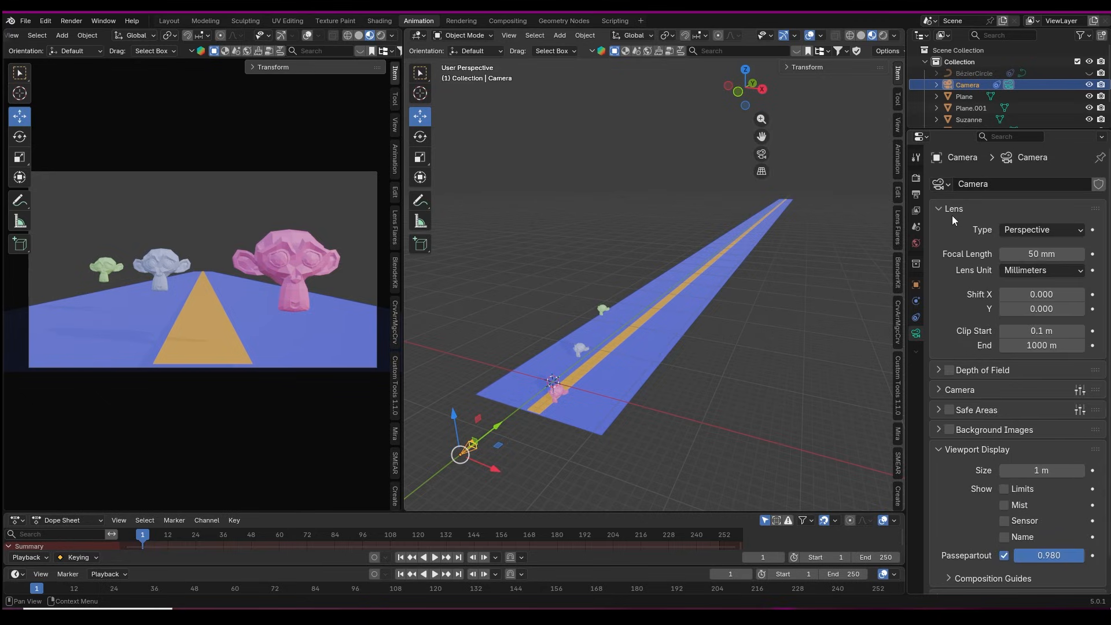
pyautogui.moveTo(907, 256); pyautogui.dragTo(852, 257)
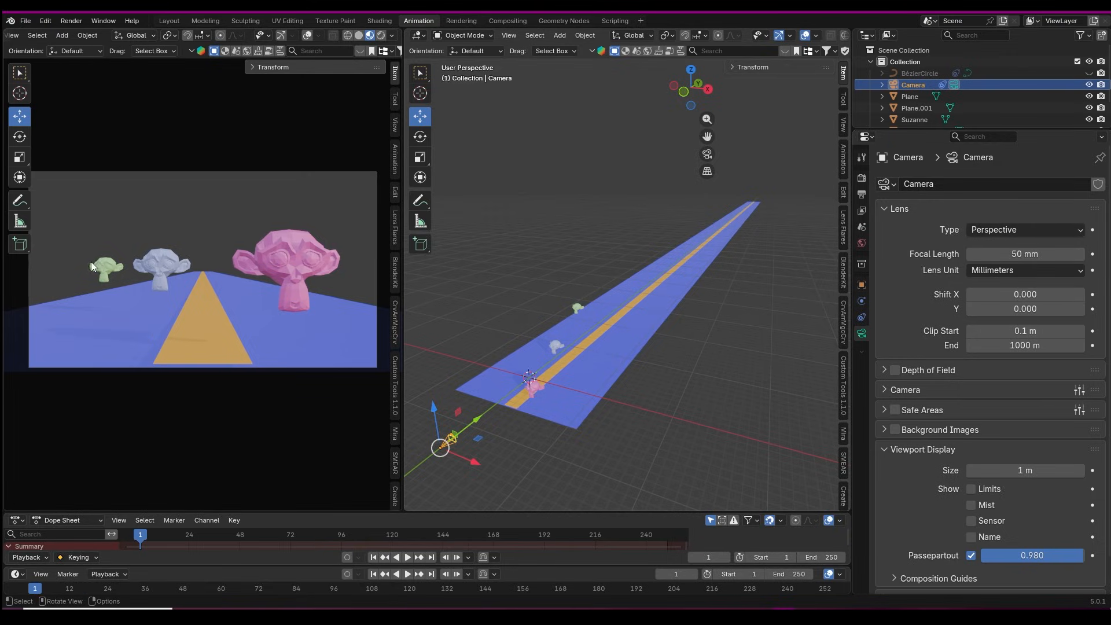
pyautogui.click(211, 272)
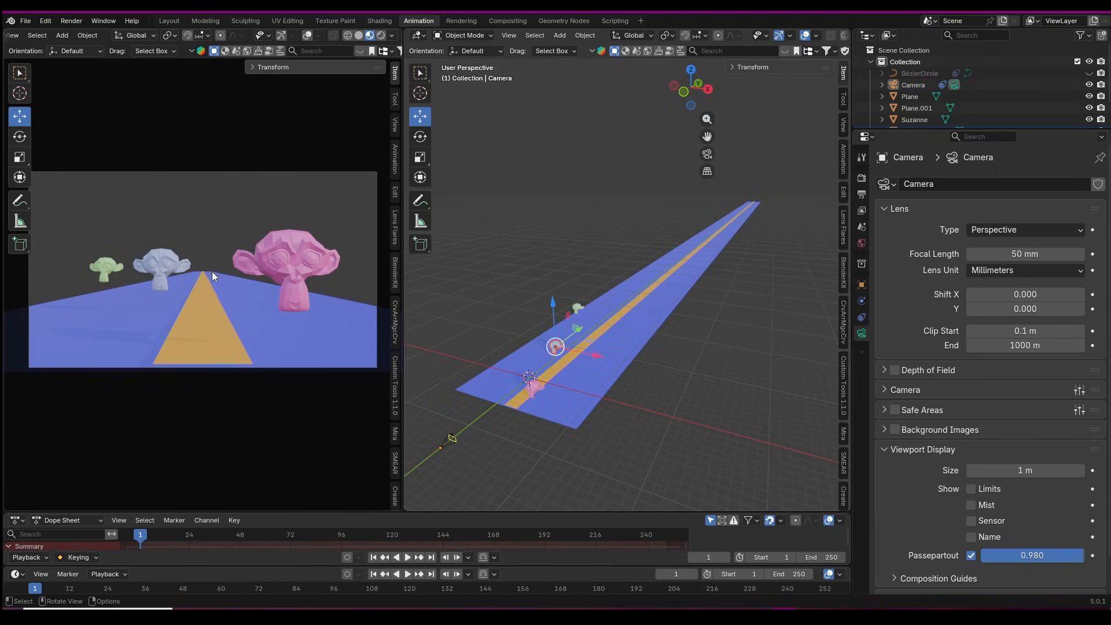
pyautogui.click(651, 375)
pyautogui.moveTo(621, 350); pyautogui.dragTo(624, 361, button='middle')
pyautogui.click(980, 231)
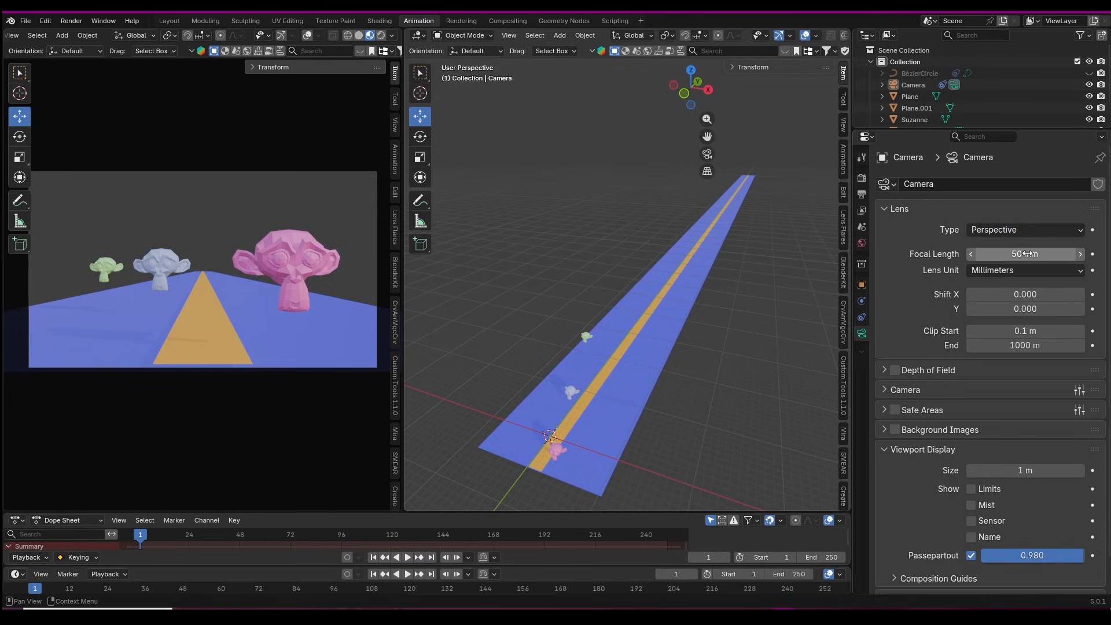
# Step: Raise the camera's focal length to 61 mm, and change the lens unit to adjust the lens value further
pyautogui.moveTo(1026, 255)
pyautogui.mouseDown()
pyautogui.moveTo(997, 256)
pyautogui.moveTo(1076, 255)
pyautogui.moveTo(1025, 266)
pyautogui.mouseUp()
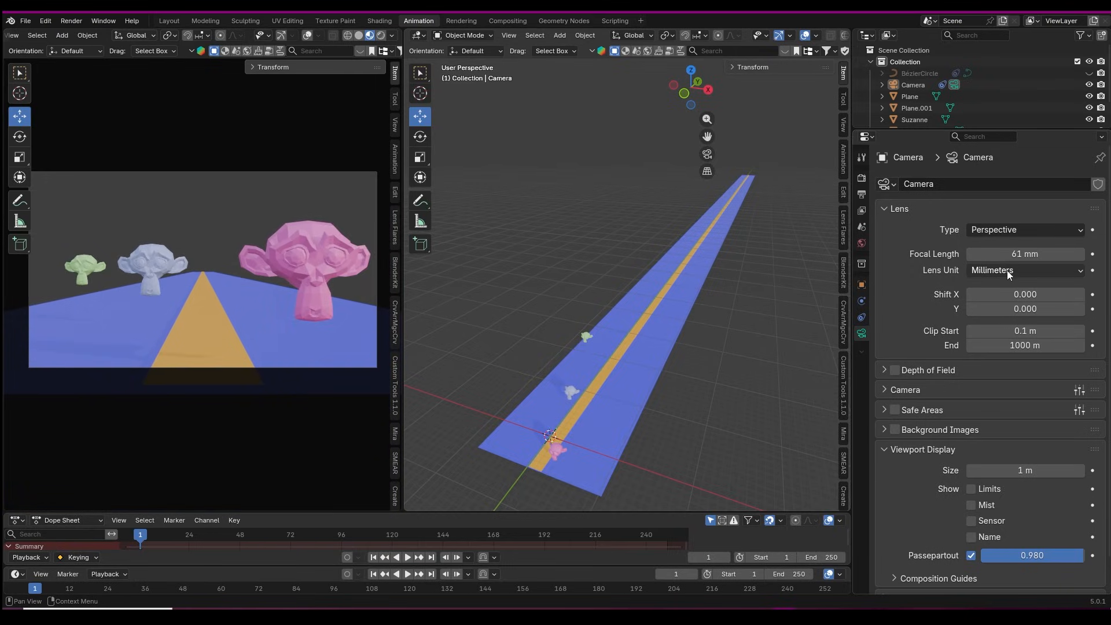
pyautogui.click(1006, 270)
pyautogui.click(1007, 302)
pyautogui.moveTo(1011, 254); pyautogui.dragTo(999, 254)
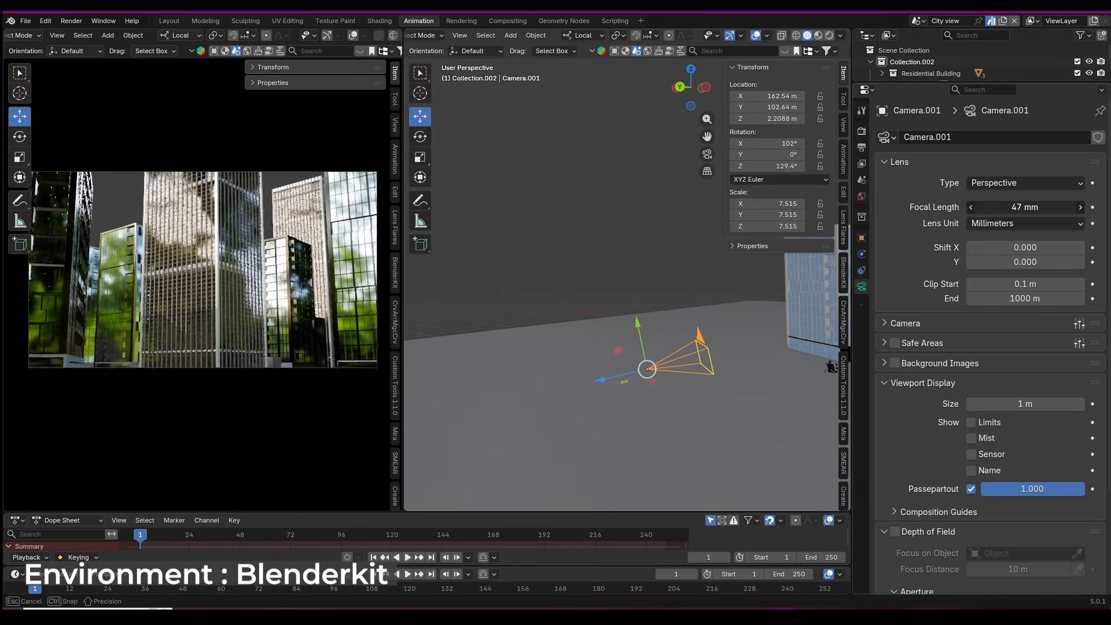
# Step: Lower Camera.001's focal length to 36 mm in the City view scene, and move the camera up close to the bearded character
pyautogui.moveTo(1025, 207)
pyautogui.mouseDown()
pyautogui.moveTo(1000, 208)
pyautogui.moveTo(1018, 208)
pyautogui.mouseUp()
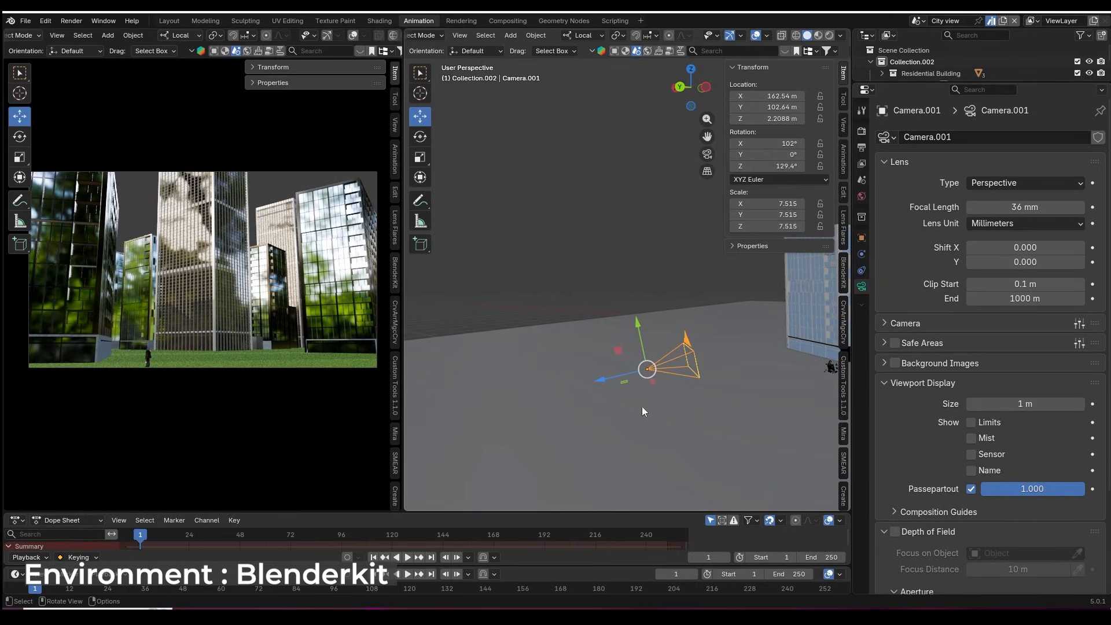
pyautogui.scroll(2, 658, 416)
pyautogui.moveTo(606, 411); pyautogui.dragTo(700, 388)
pyautogui.moveTo(738, 330); pyautogui.dragTo(740, 339)
pyautogui.click(580, 337)
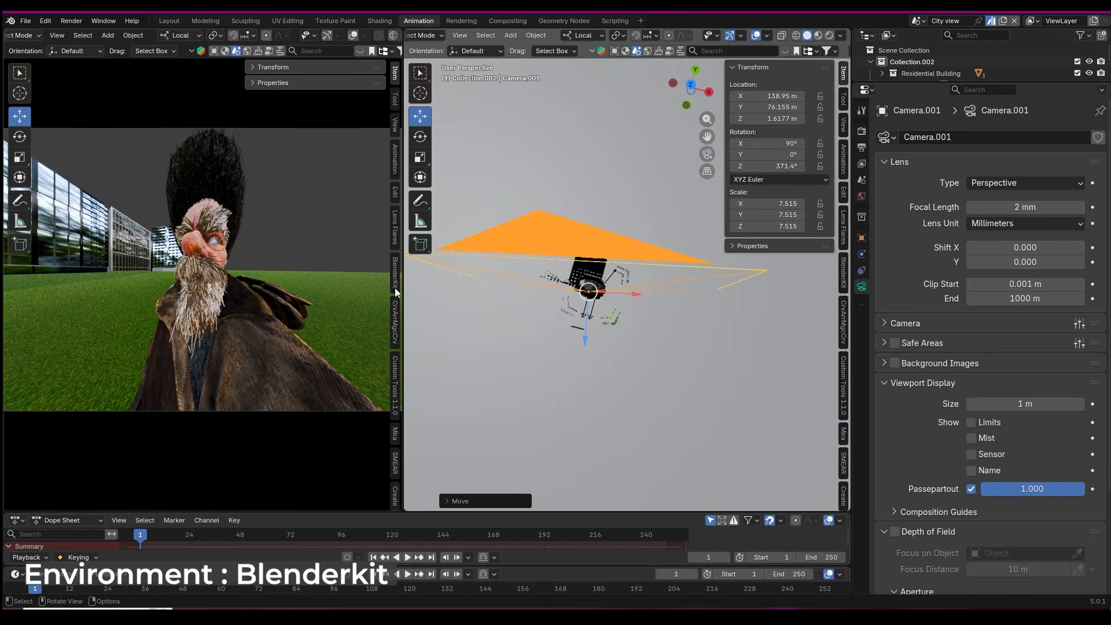
# Step: Set the close-up camera's focal length to 60 mm and raise it further to 65 mm
pyautogui.click(1025, 206)
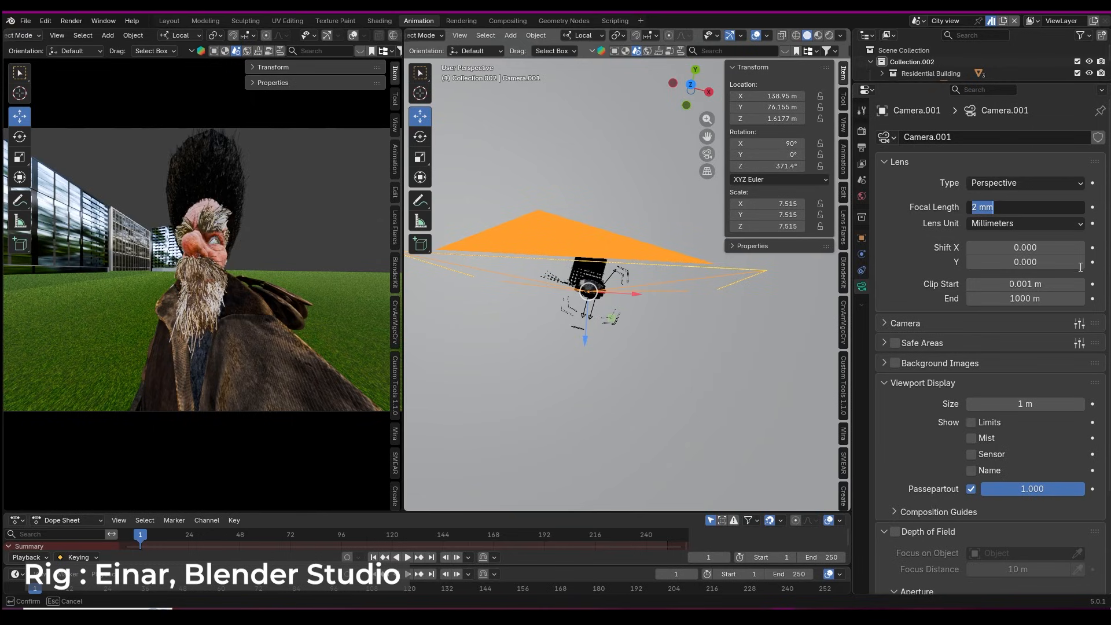
pyautogui.write('60')
pyautogui.press('Return')
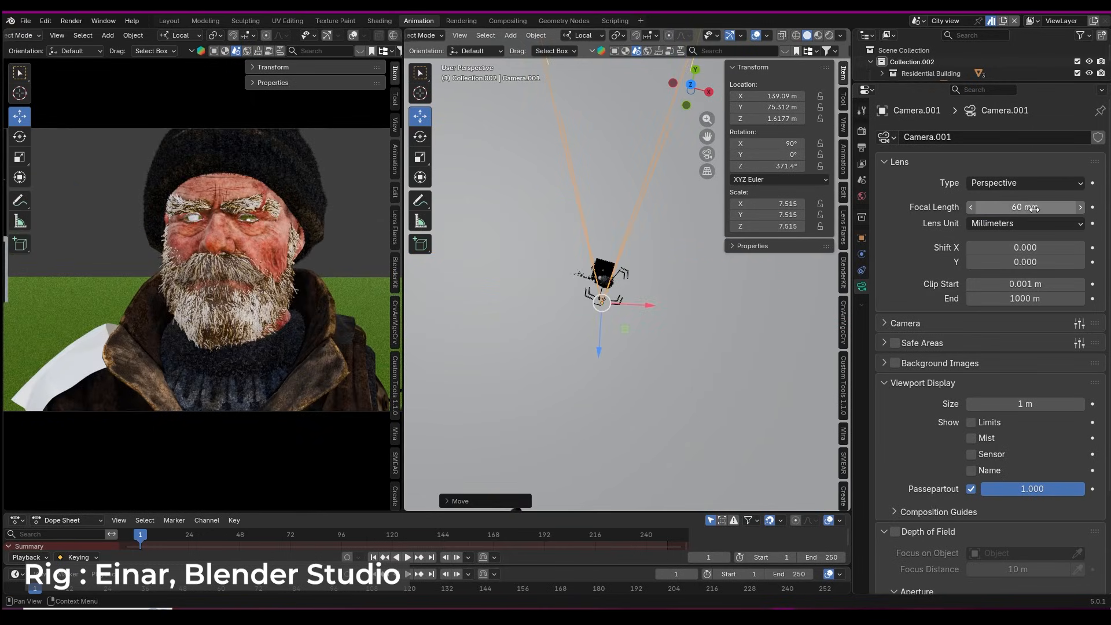
pyautogui.click(1033, 207)
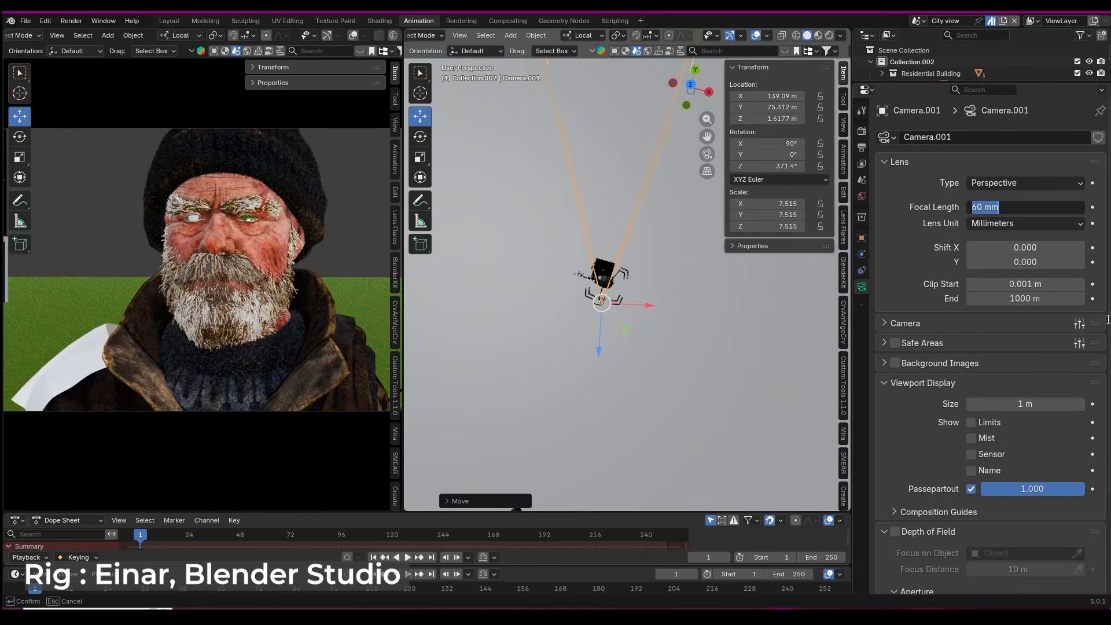
pyautogui.write('65')
pyautogui.press('Return')
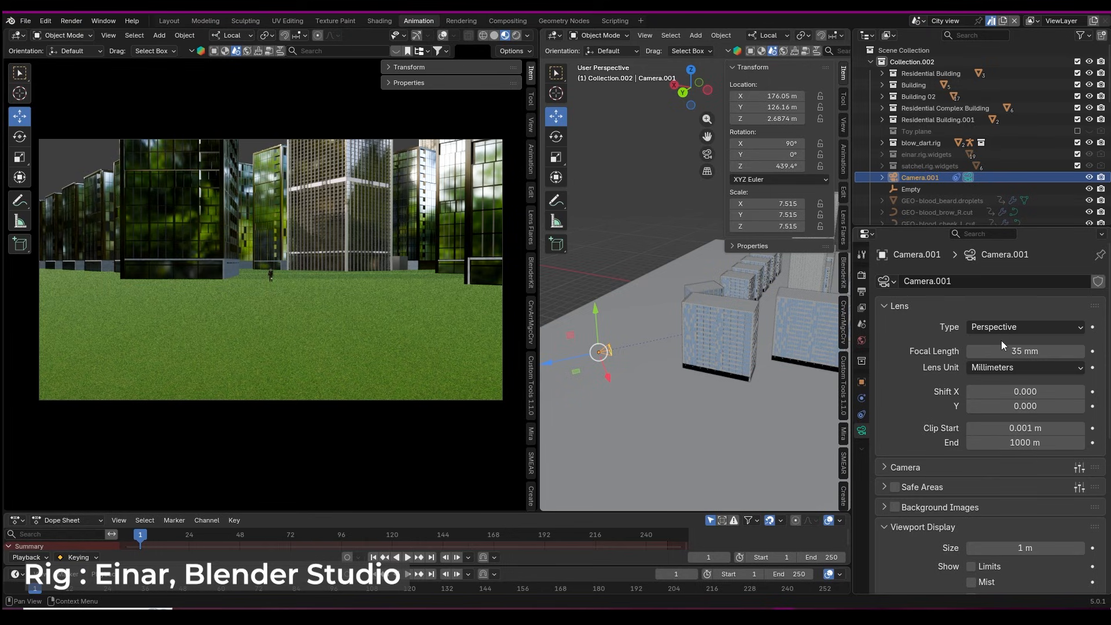
# Step: Set Camera.001's focal length to 50 mm for the distant view of the character among the buildings
pyautogui.click(1004, 350)
pyautogui.write('5')
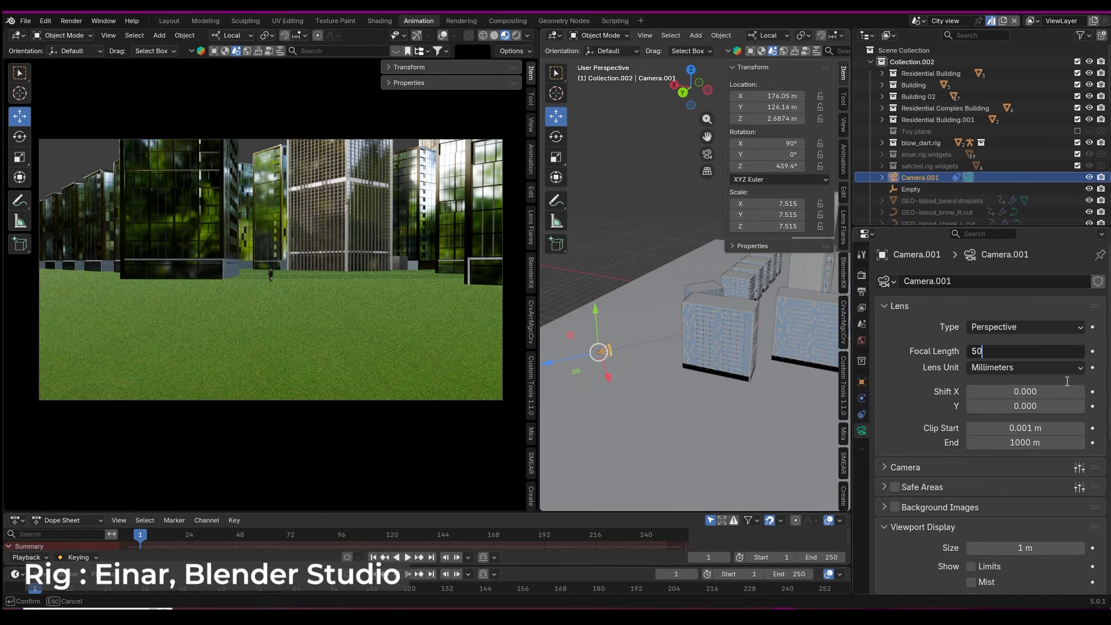
pyautogui.write('0')
pyautogui.press('Return')
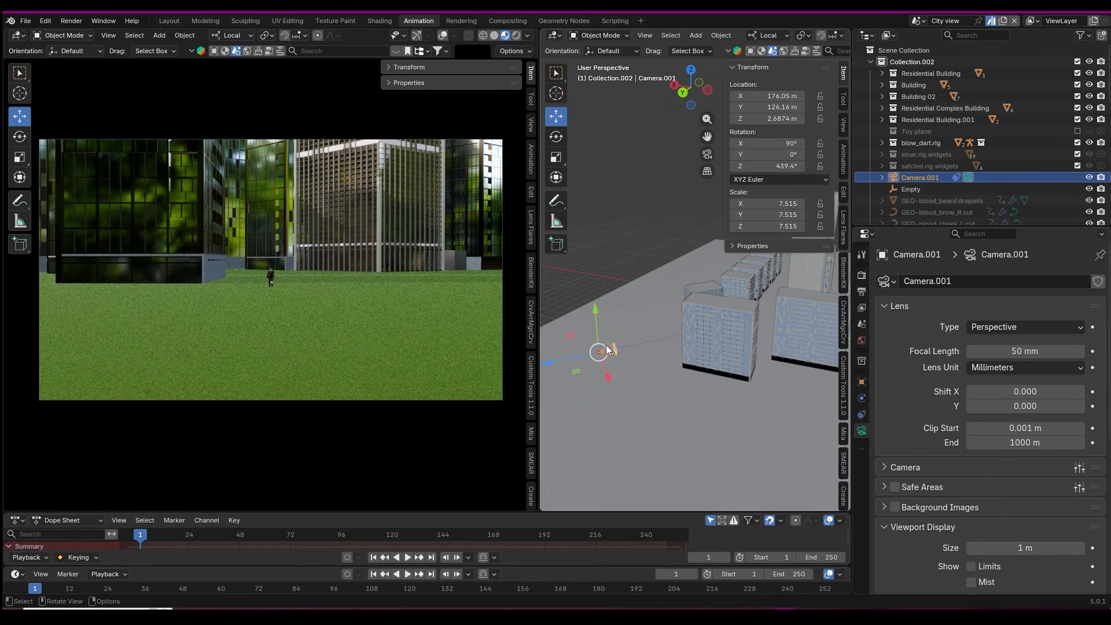
# Step: Move the camera close in front of the character's face, and set its focal length to 90 mm in an enlarged camera view
pyautogui.moveTo(549, 364); pyautogui.dragTo(723, 278)
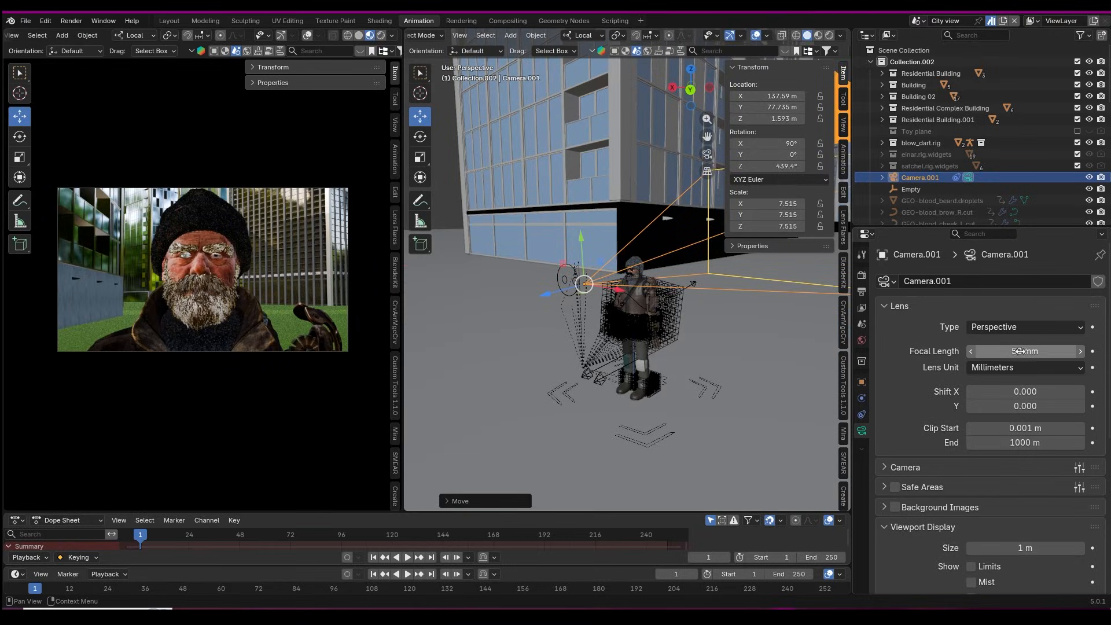
pyautogui.click(1019, 351)
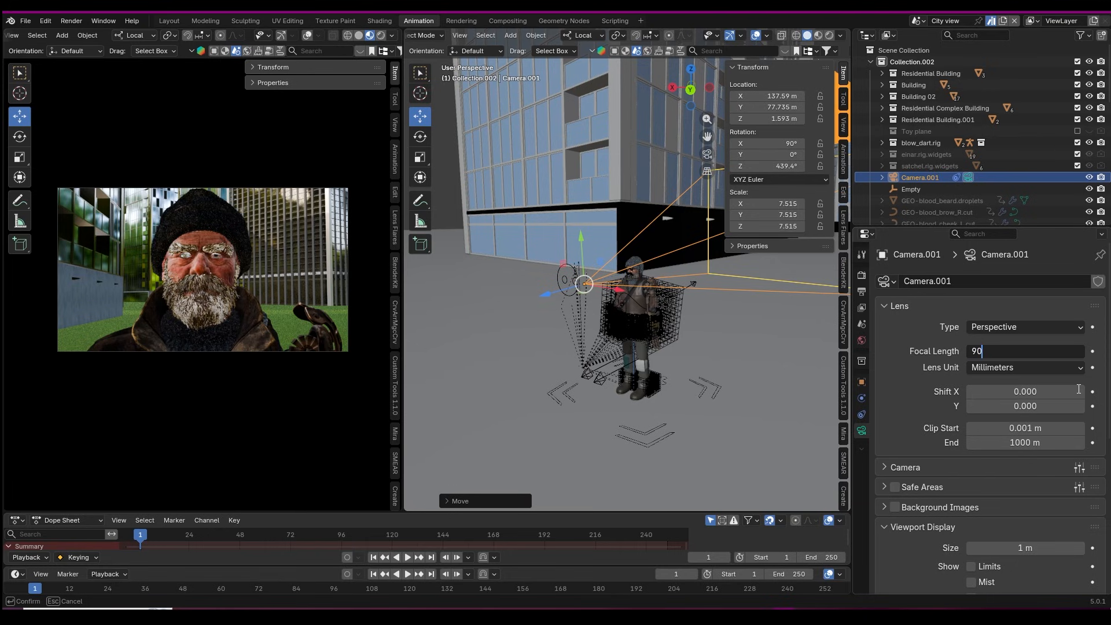
pyautogui.press('Return')
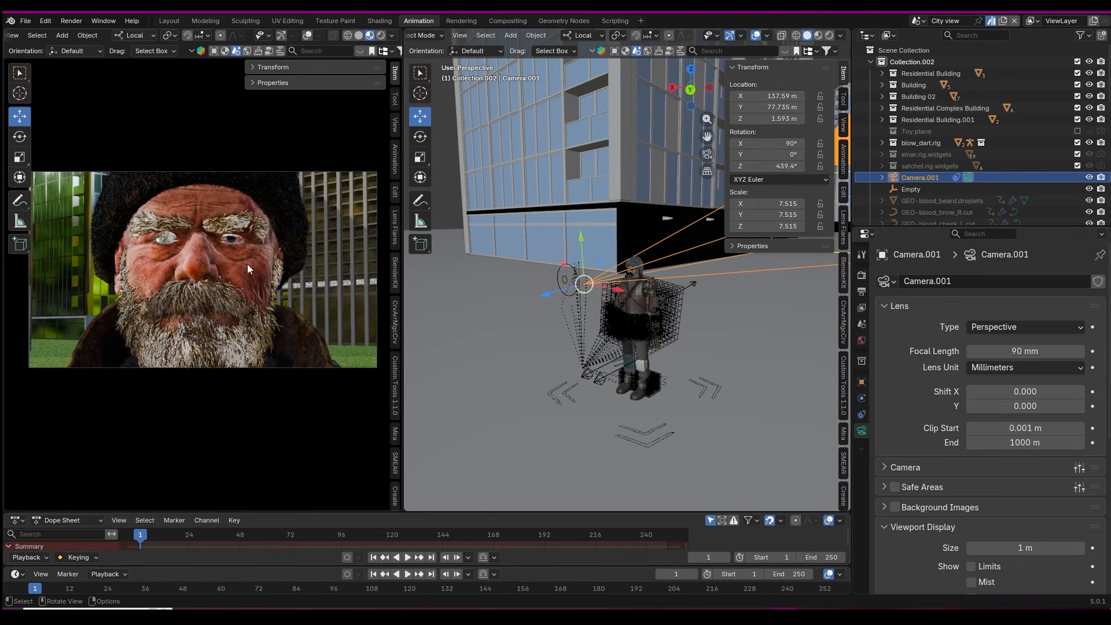
pyautogui.moveTo(404, 243); pyautogui.dragTo(540, 249)
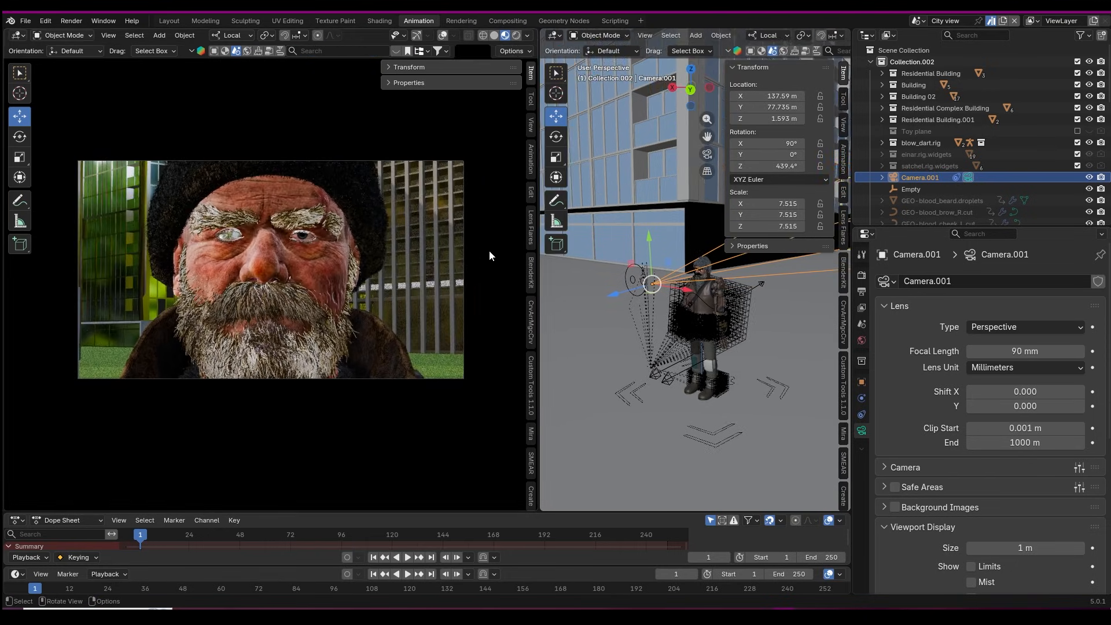
# Step: Vary the distant camera's focal length up to about 2.196 m, and move the camera along its local Y axis to frame the character
pyautogui.moveTo(1006, 351)
pyautogui.mouseDown()
pyautogui.moveTo(1058, 351)
pyautogui.moveTo(1007, 351)
pyautogui.mouseUp()
pyautogui.press('g')
pyautogui.press('y')
pyautogui.press('y')
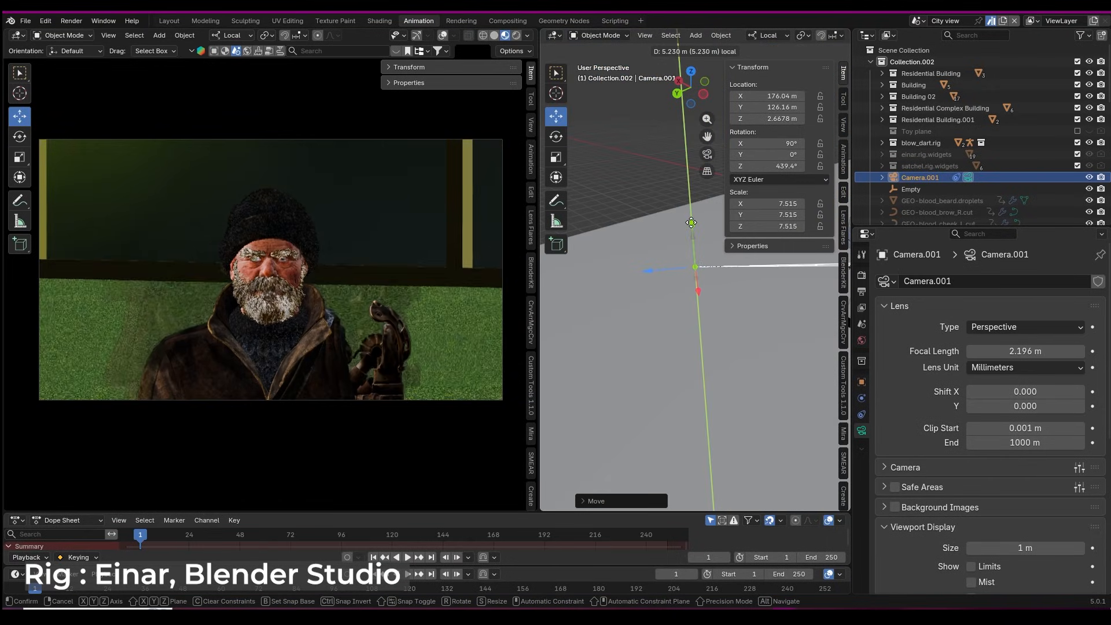
pyautogui.click(662, 322)
pyautogui.moveTo(1027, 351); pyautogui.dragTo(942, 351)
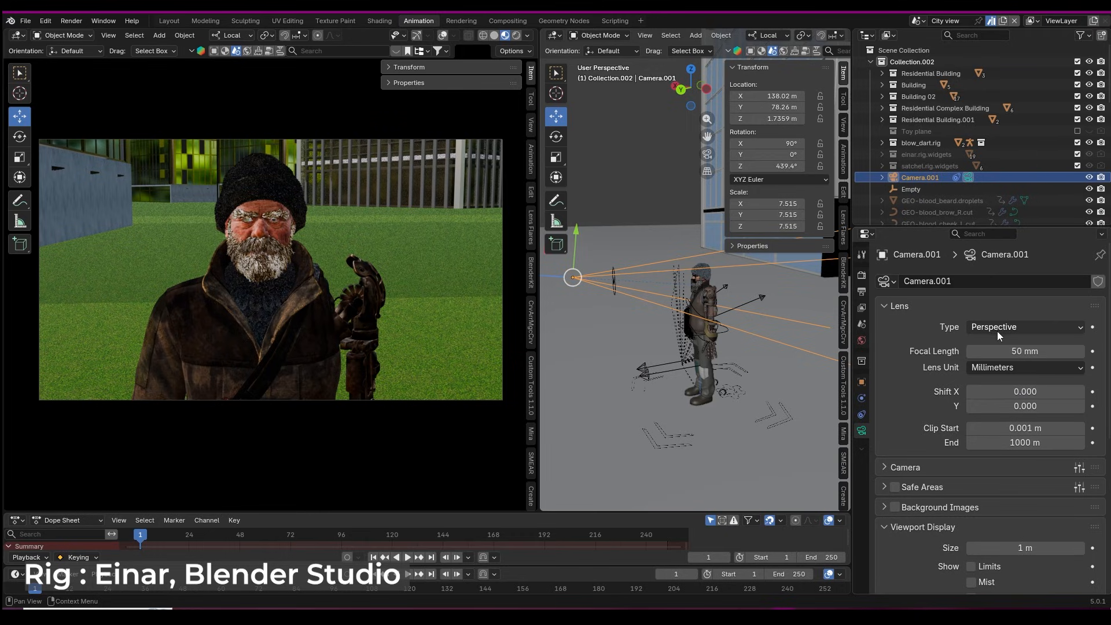
# Step: Try the Orthographic camera type on Camera.001, and return it to Perspective
pyautogui.click(998, 330)
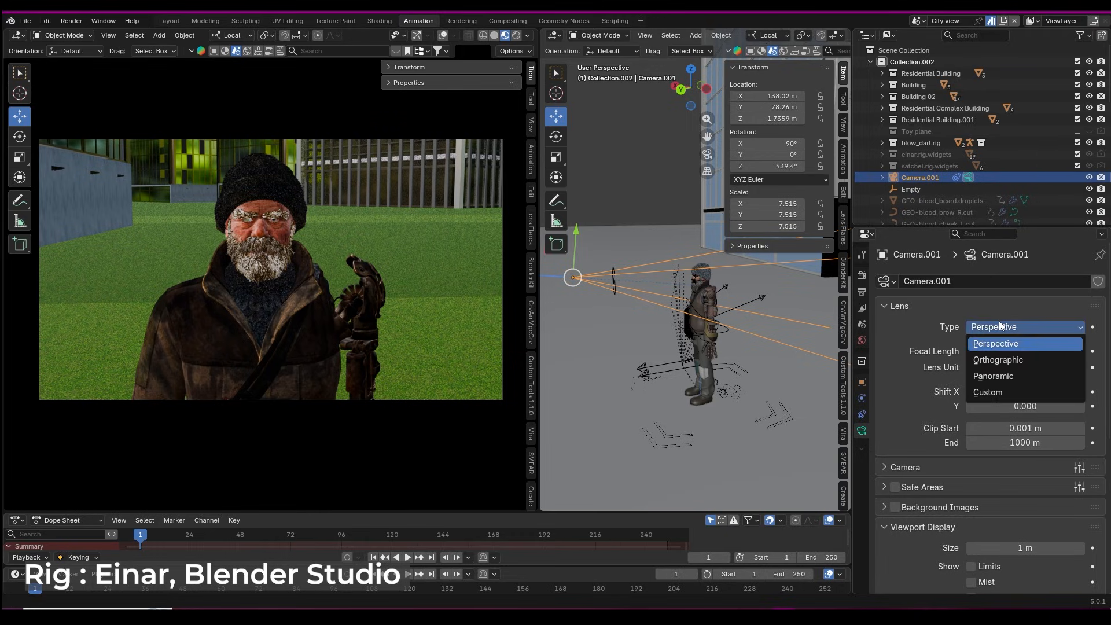
pyautogui.click(986, 361)
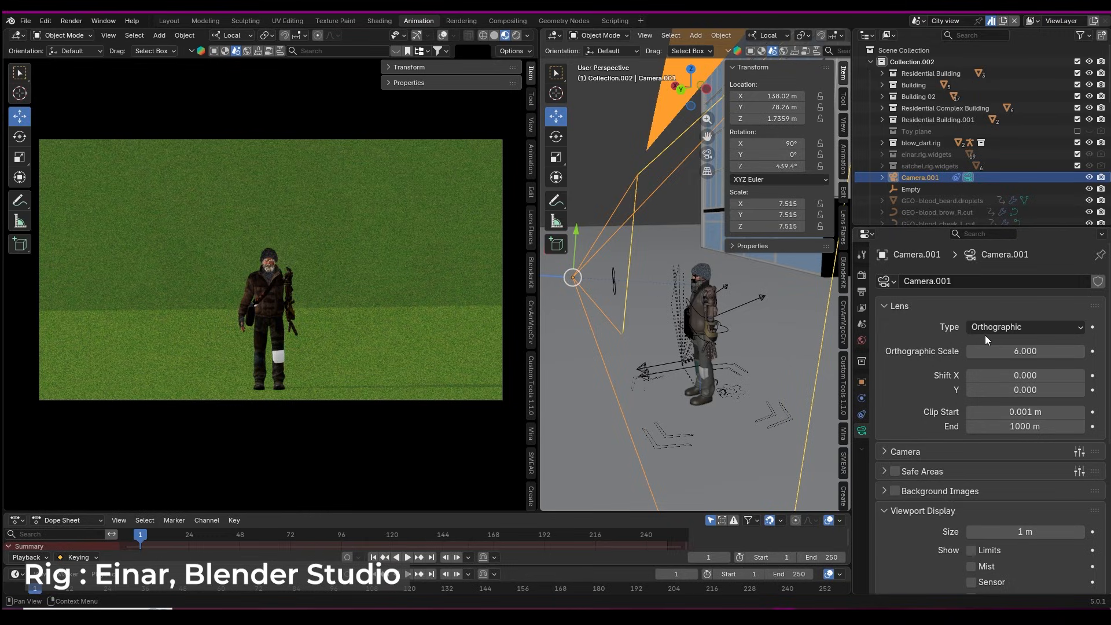
pyautogui.click(984, 329)
pyautogui.click(985, 376)
# Step: Enable depth of field on Camera.001 and pick the Empty as its focus object
pyautogui.scroll(-8, 917, 348)
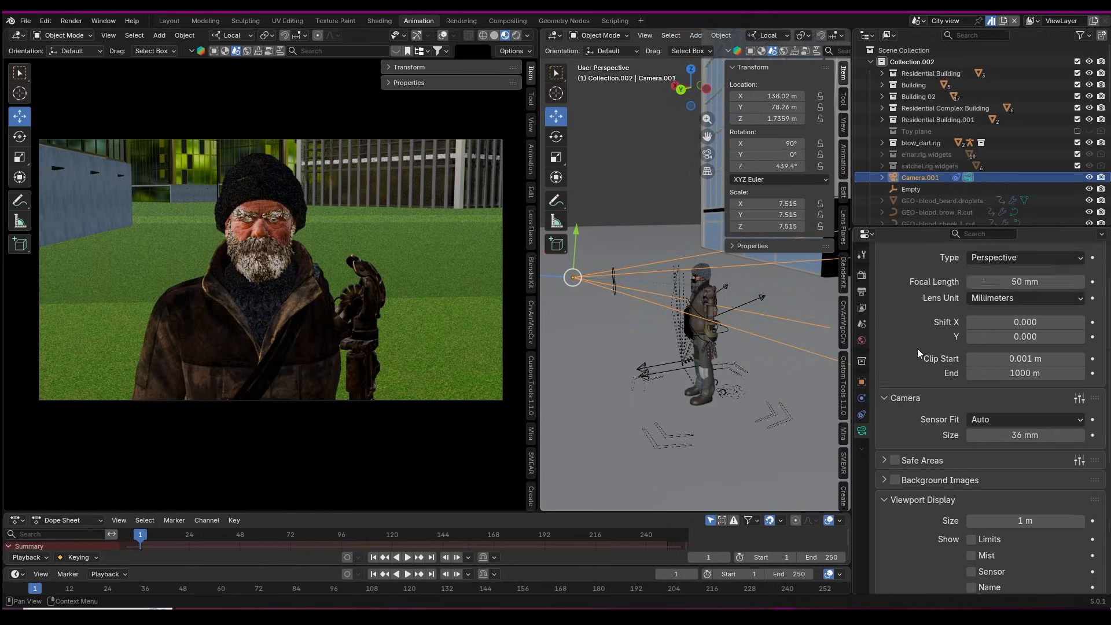
pyautogui.click(888, 285)
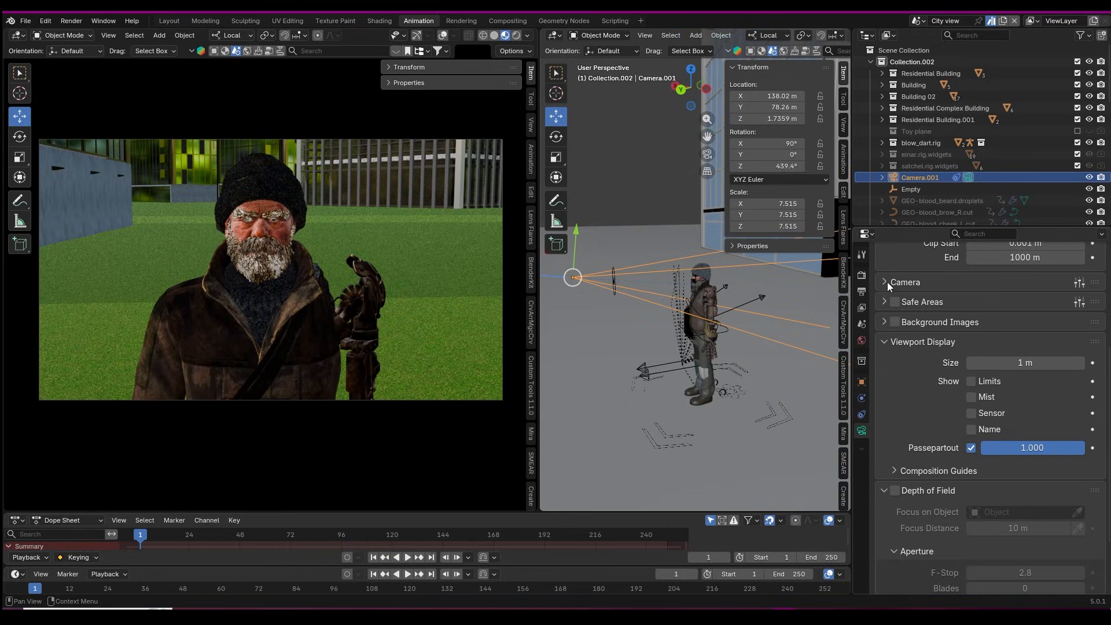
pyautogui.scroll(-4, 904, 347)
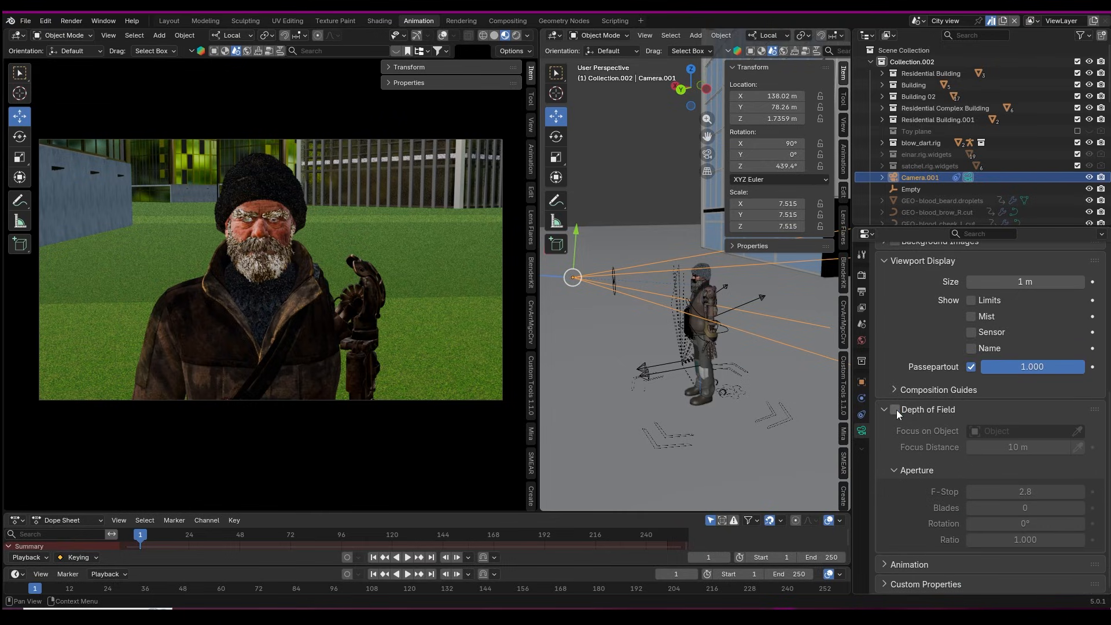
pyautogui.click(895, 409)
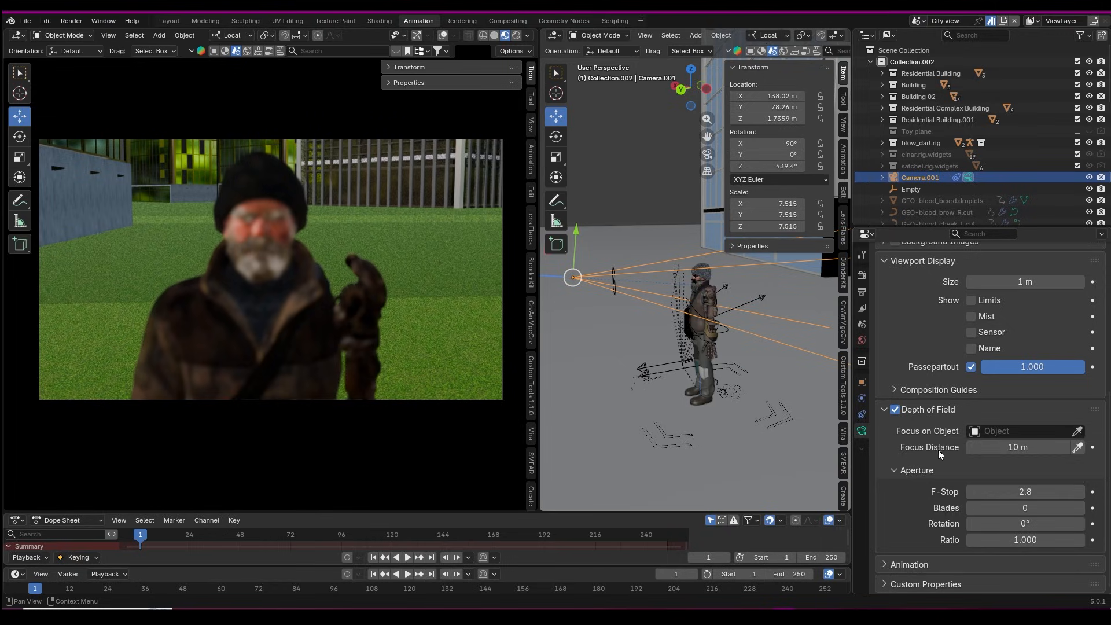
pyautogui.click(1077, 431)
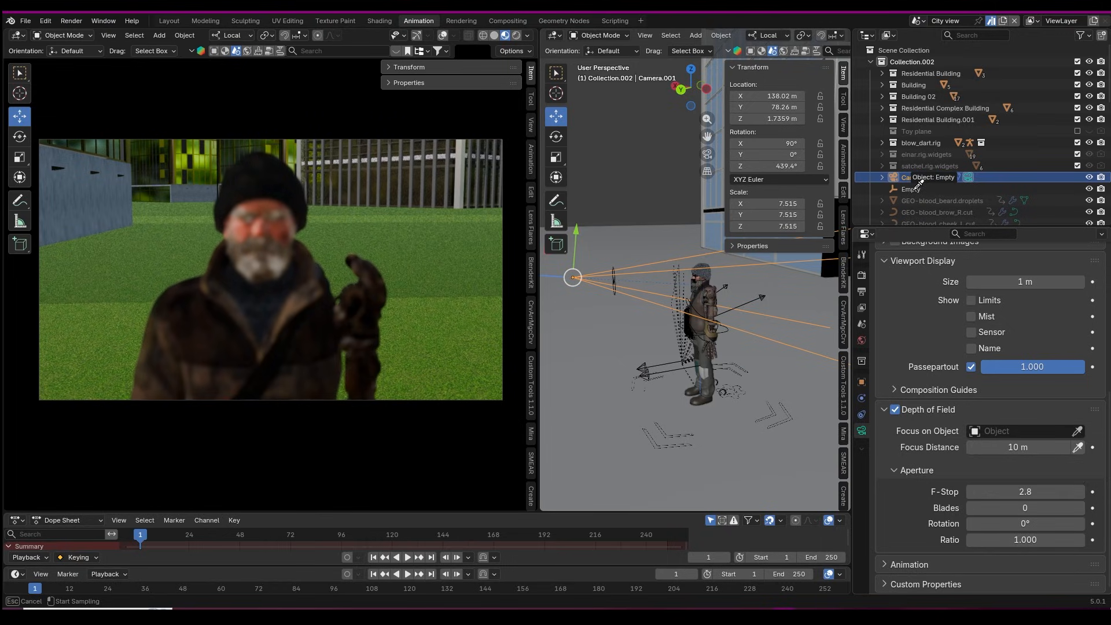
pyautogui.click(914, 188)
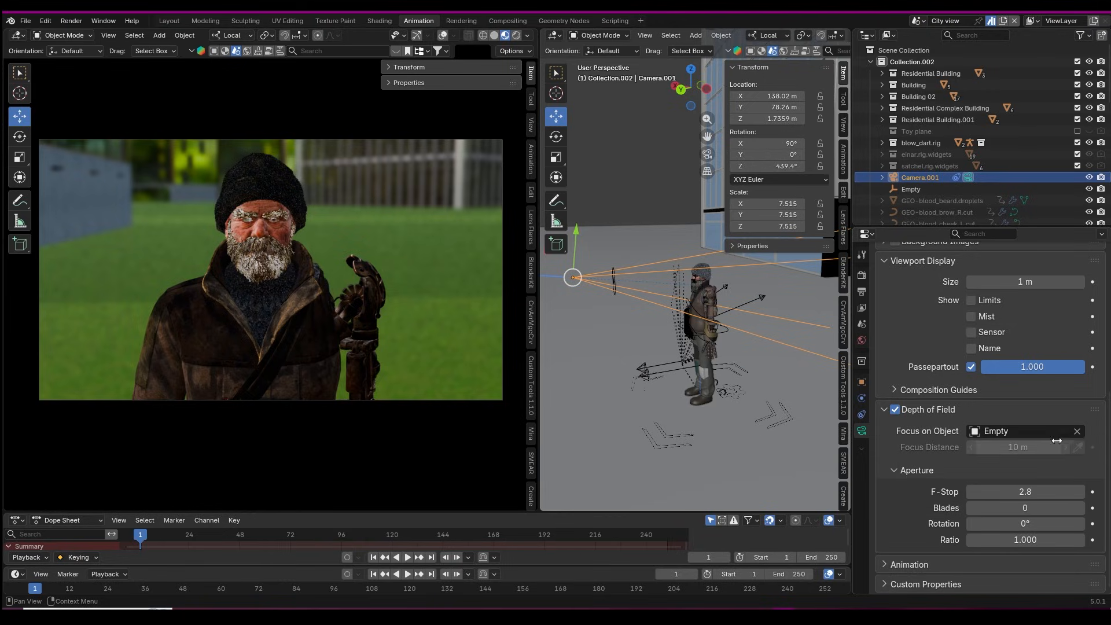
# Step: Clear the depth-of-field focus object and set the focus distance to about 1.62 m to keep the character sharp
pyautogui.click(1077, 431)
pyautogui.moveTo(1020, 446); pyautogui.dragTo(996, 446)
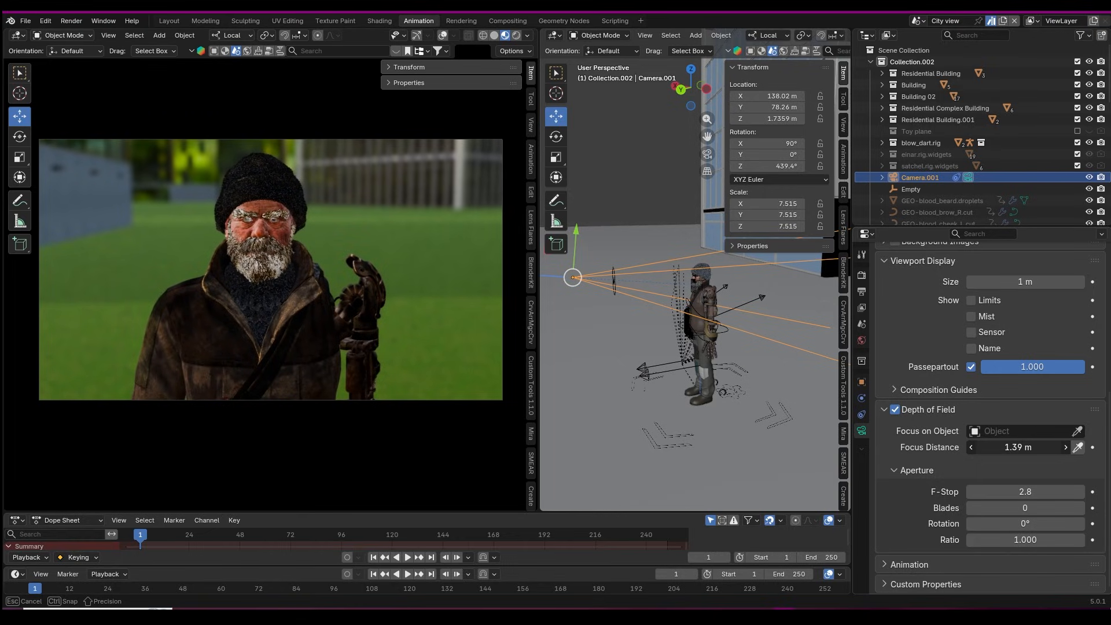
pyautogui.moveTo(1013, 447); pyautogui.dragTo(1013, 447)
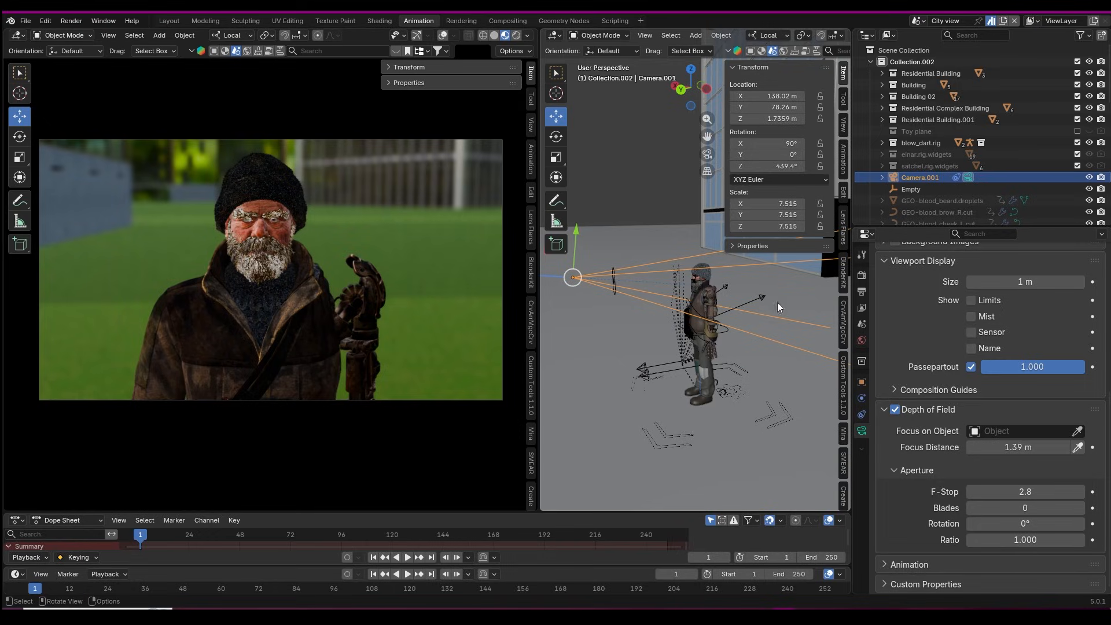
pyautogui.moveTo(1013, 447); pyautogui.dragTo(1003, 447)
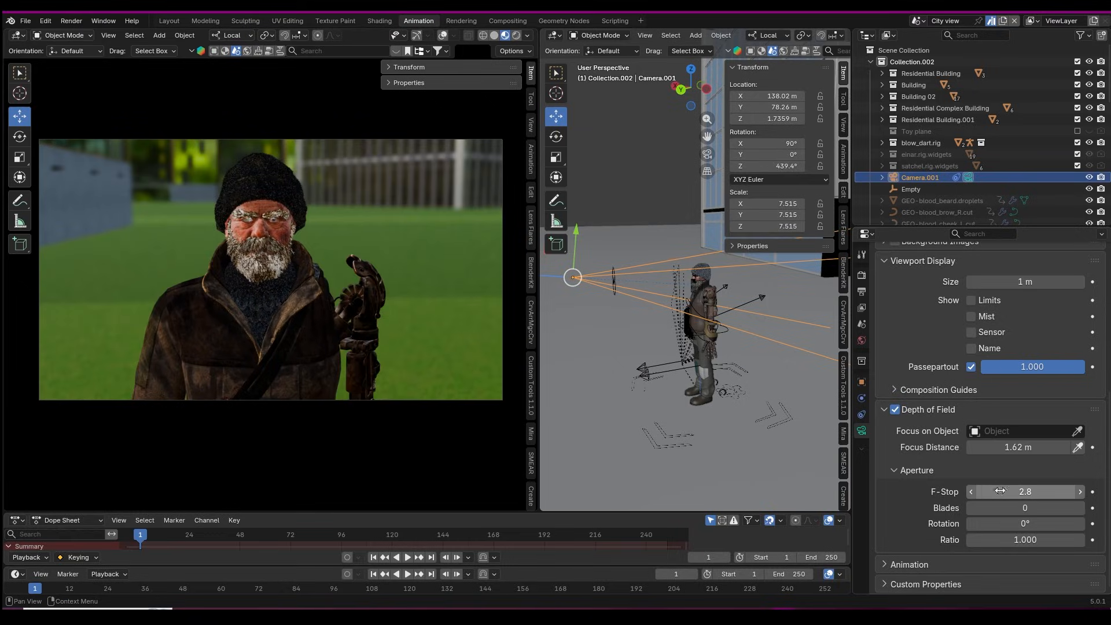
# Step: Lower the camera aperture's F-Stop to 1.5 and set the number of blades to 4
pyautogui.moveTo(1026, 491); pyautogui.dragTo(1010, 492)
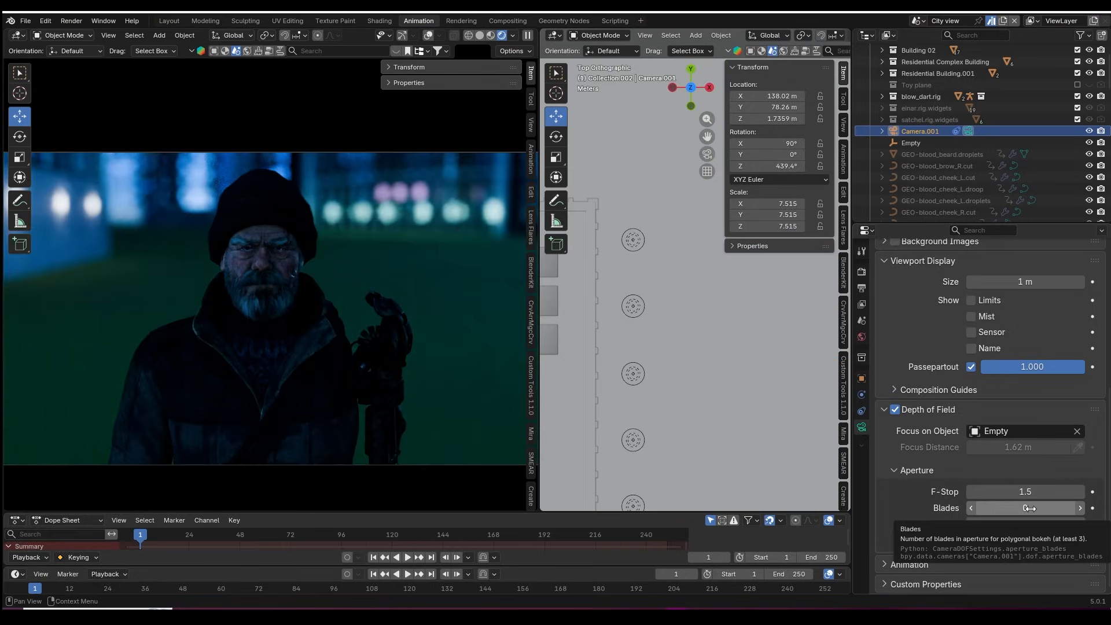
pyautogui.click(1026, 507)
pyautogui.press('Return')
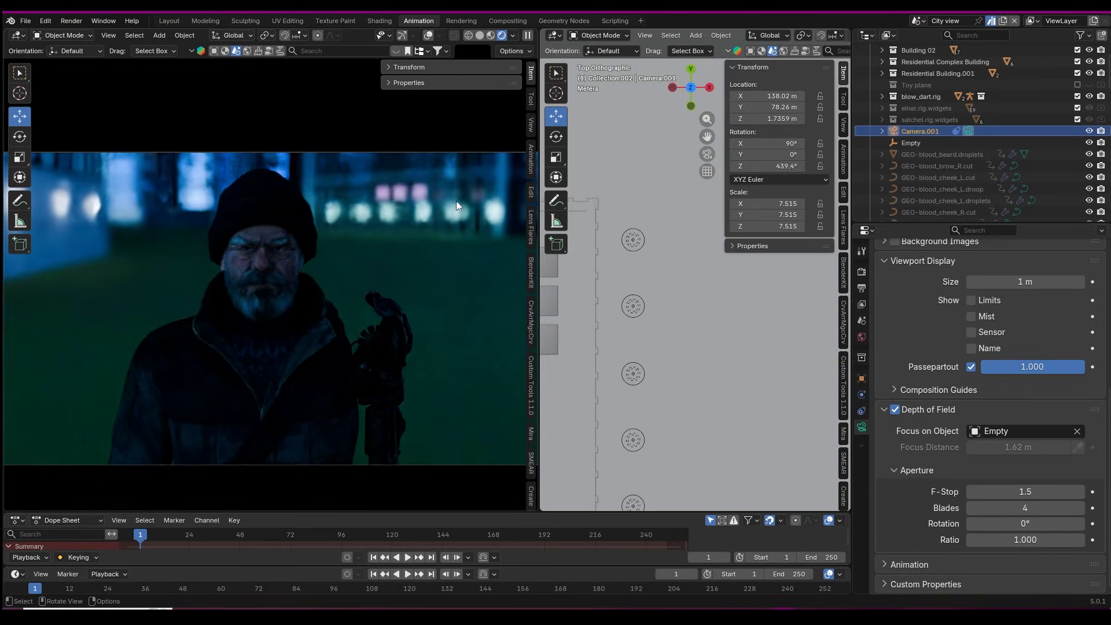
# Step: Set the aperture rotation to about 1.1° and the number of blades to 8
pyautogui.moveTo(1012, 523)
pyautogui.mouseDown()
pyautogui.moveTo(1027, 523)
pyautogui.moveTo(1015, 523)
pyautogui.mouseUp()
pyautogui.click(1024, 507)
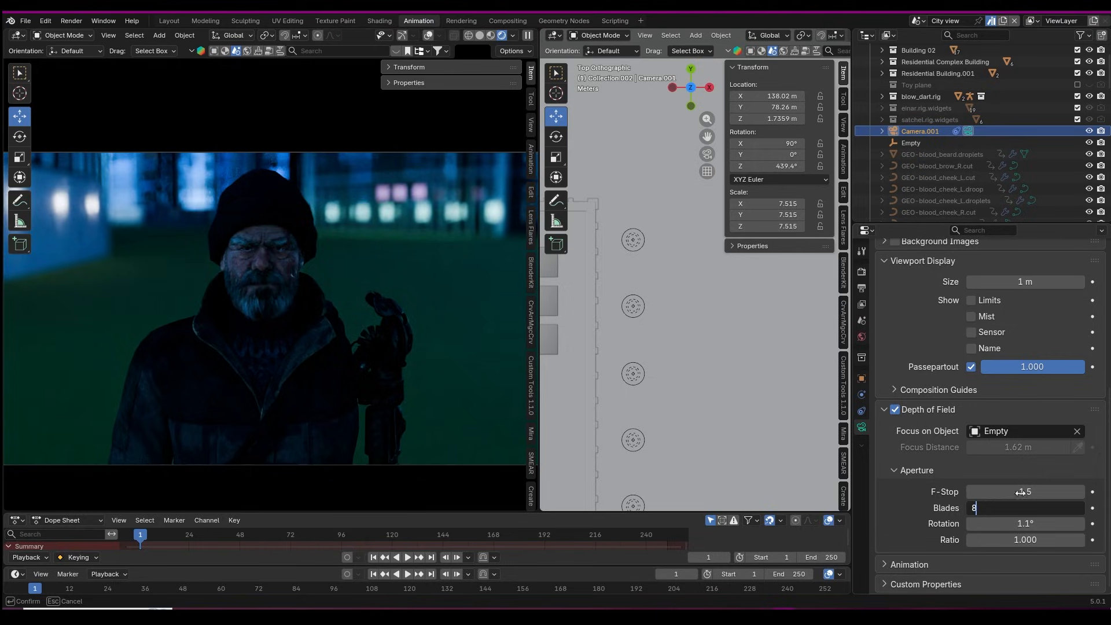
pyautogui.write('8')
pyautogui.press('Return')
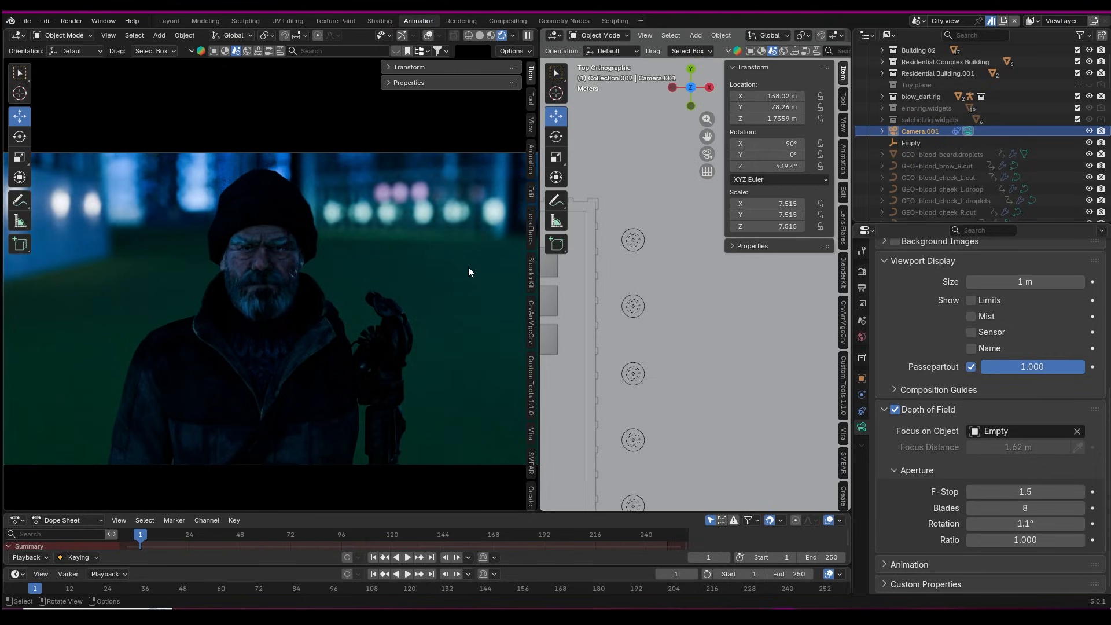
# Step: Set the number of aperture blades on Camera.001 to 3
pyautogui.click(1024, 507)
pyautogui.write('3')
pyautogui.press('Return')
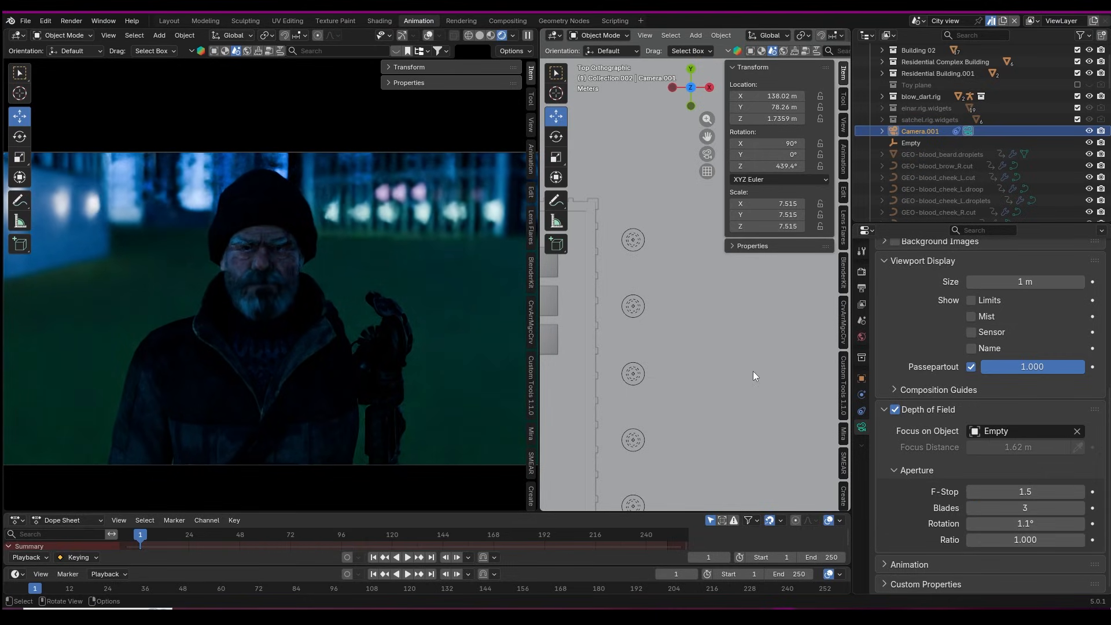
# Step: Browse the sensor presets for Camera.001 and apply the Analog 16mm preset
pyautogui.scroll(10, 1008, 519)
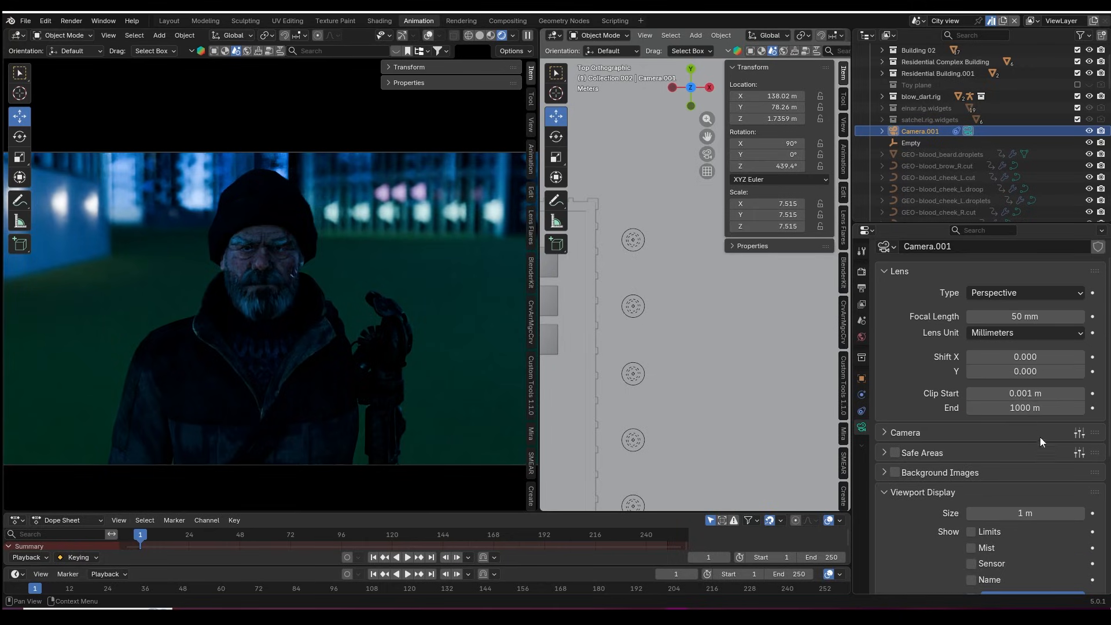
pyautogui.click(1078, 433)
pyautogui.scroll(5, 1035, 243)
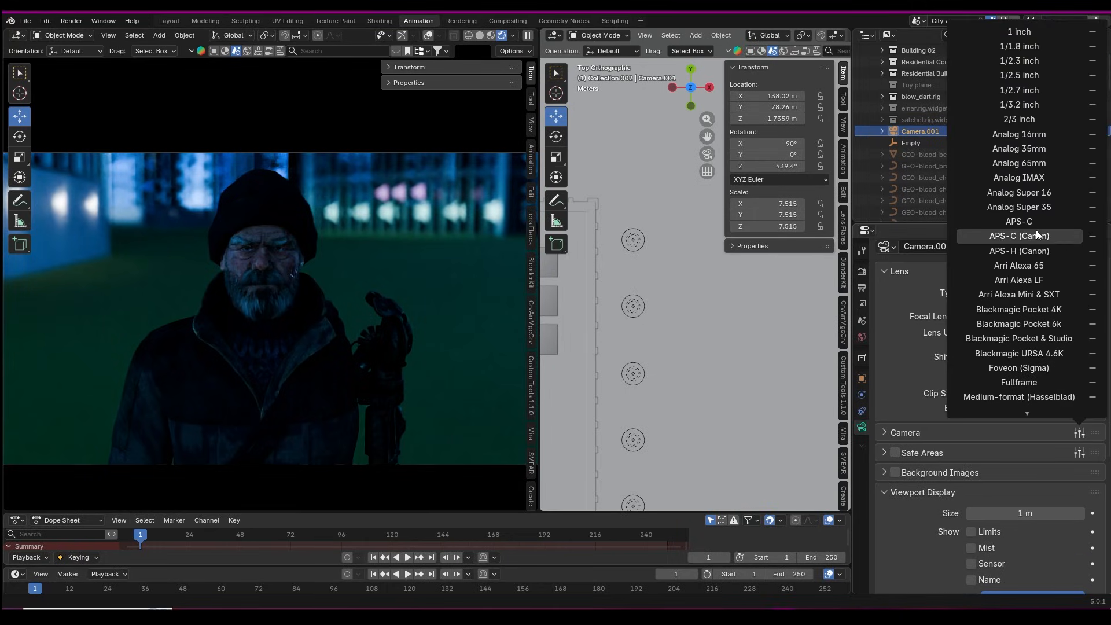
pyautogui.scroll(-7, 1036, 230)
pyautogui.scroll(7, 1034, 230)
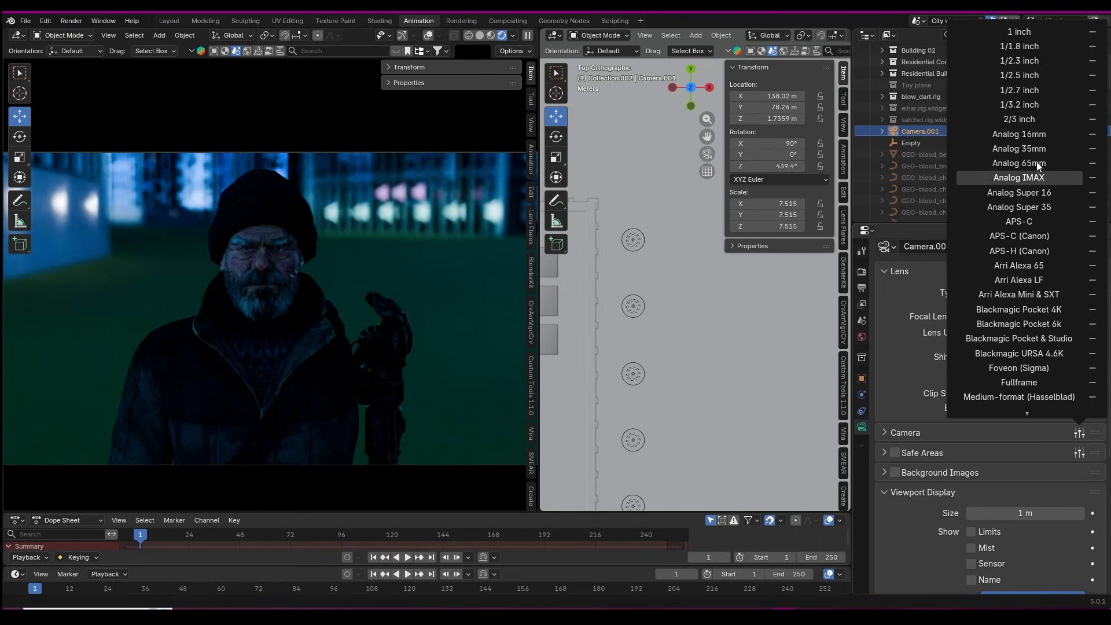
pyautogui.click(1019, 140)
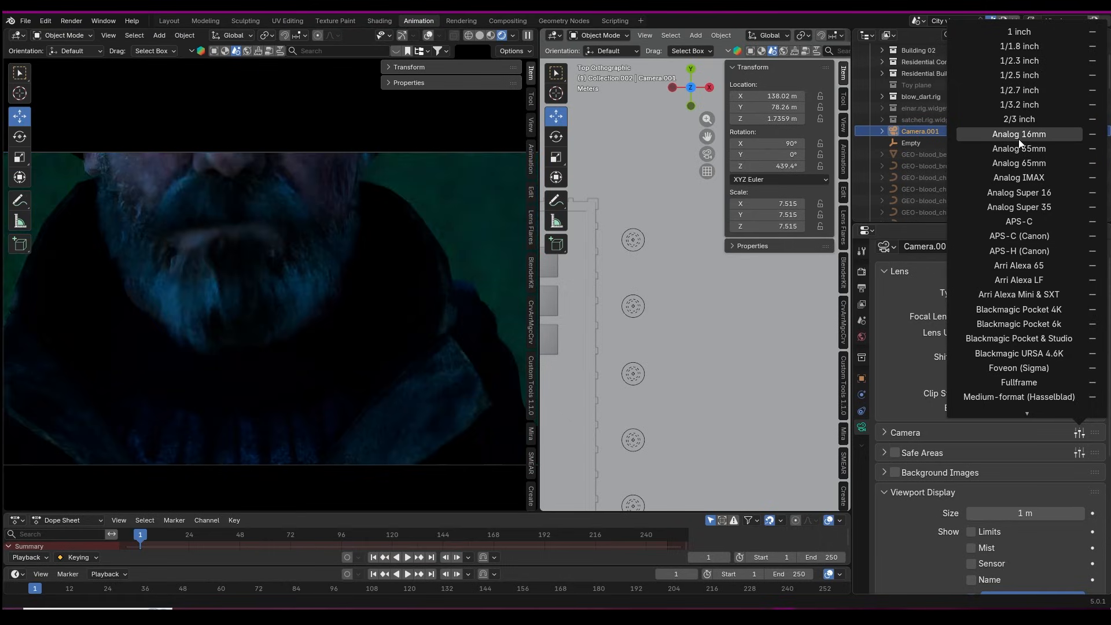
# Step: Try the Arri Alexa Mini & SXT and Foveon (Sigma) presets on Camera.001, ending on RED Dragon 5K
pyautogui.scroll(-2, 391, 337)
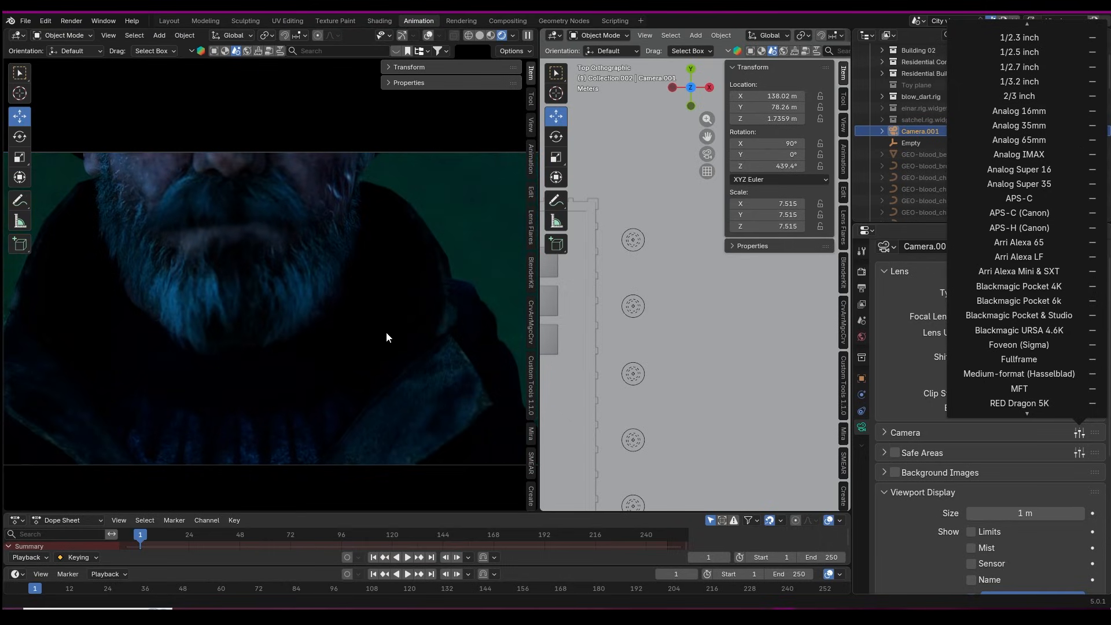
pyautogui.click(1011, 270)
pyautogui.click(1019, 345)
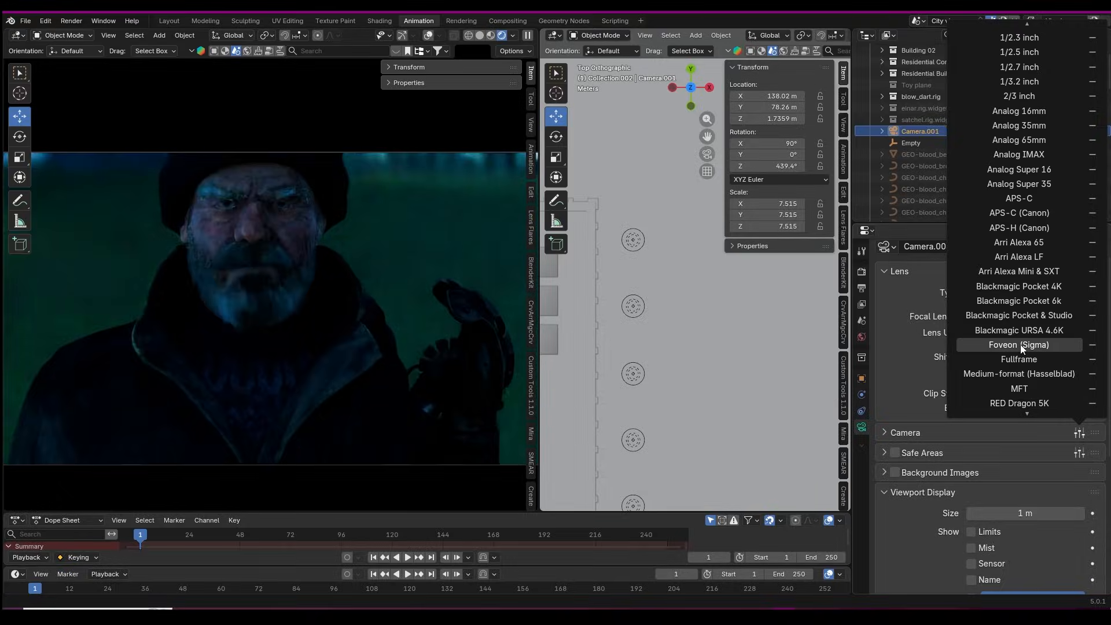
pyautogui.scroll(-4, 1019, 345)
pyautogui.click(1019, 348)
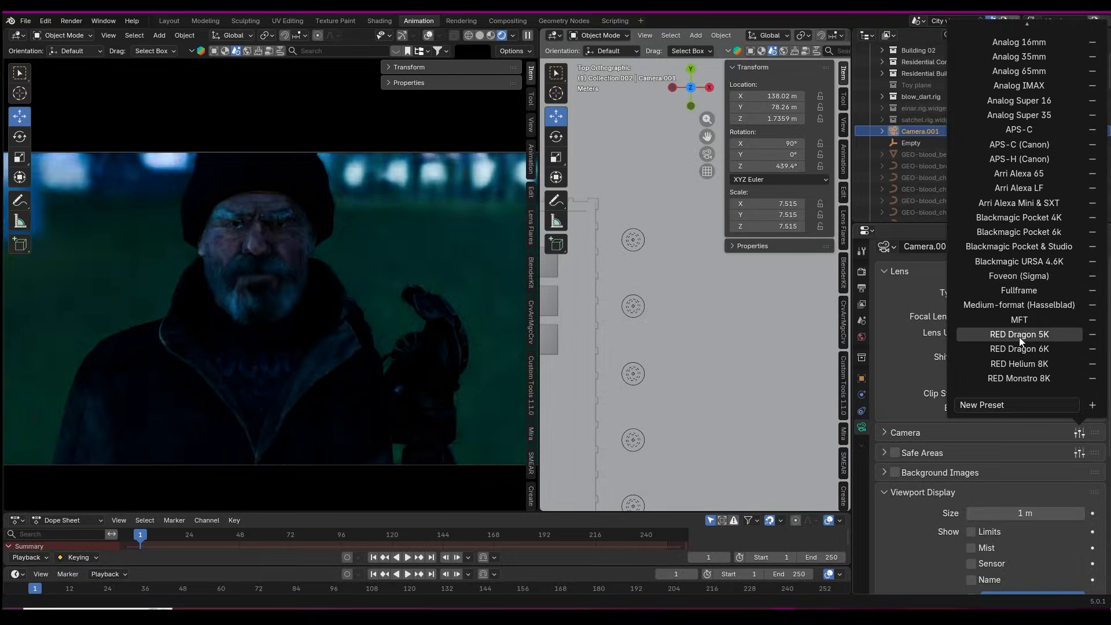